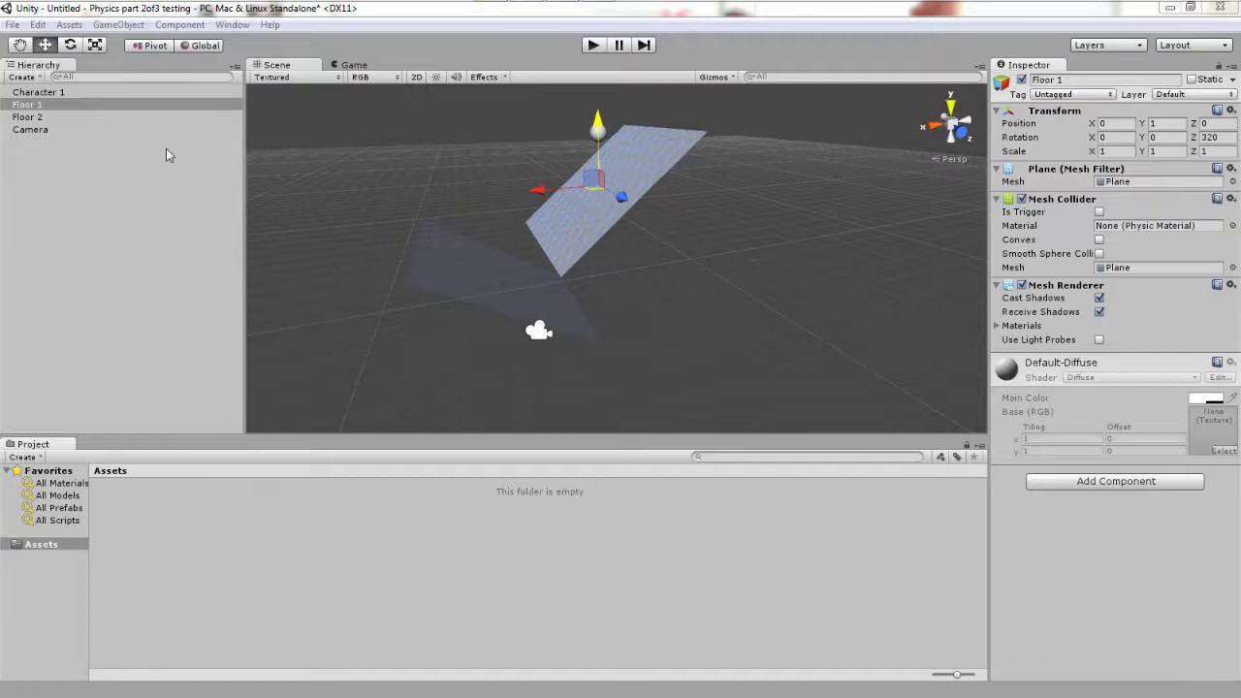
# Create a new project 'Part 2 of 3' in the Lesson 2 Physics folder and answer the save-changes prompt.
pyautogui.click(12, 24)
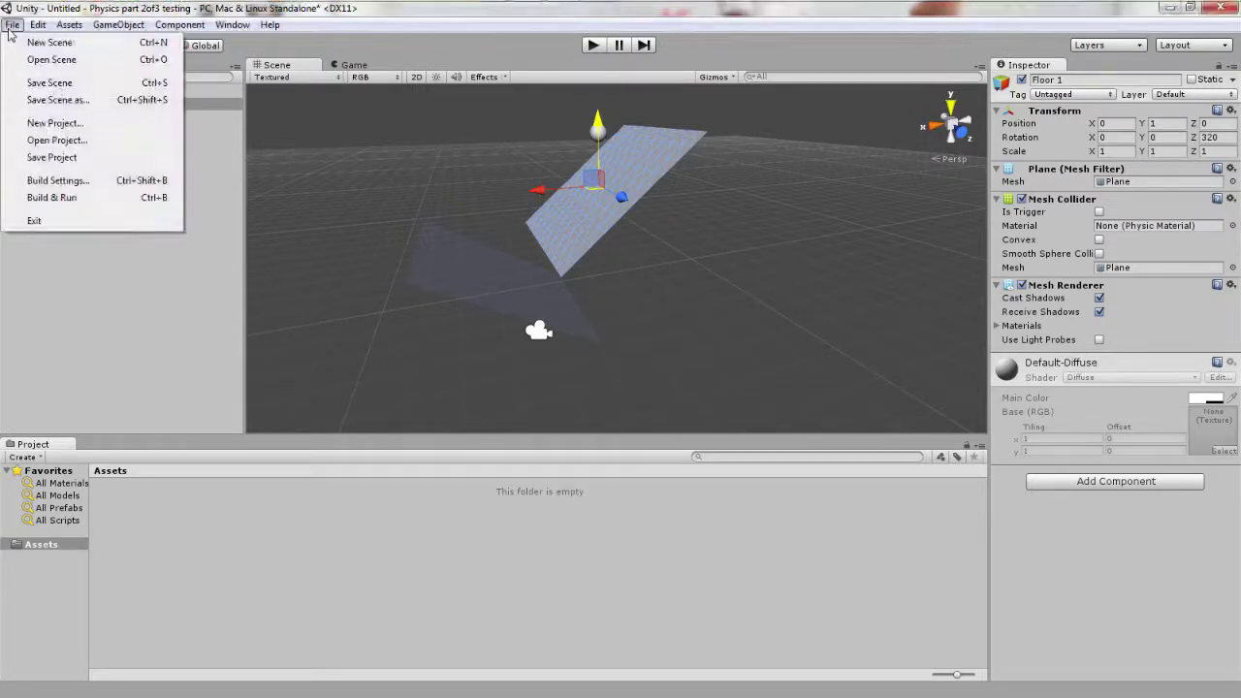
pyautogui.click(49, 124)
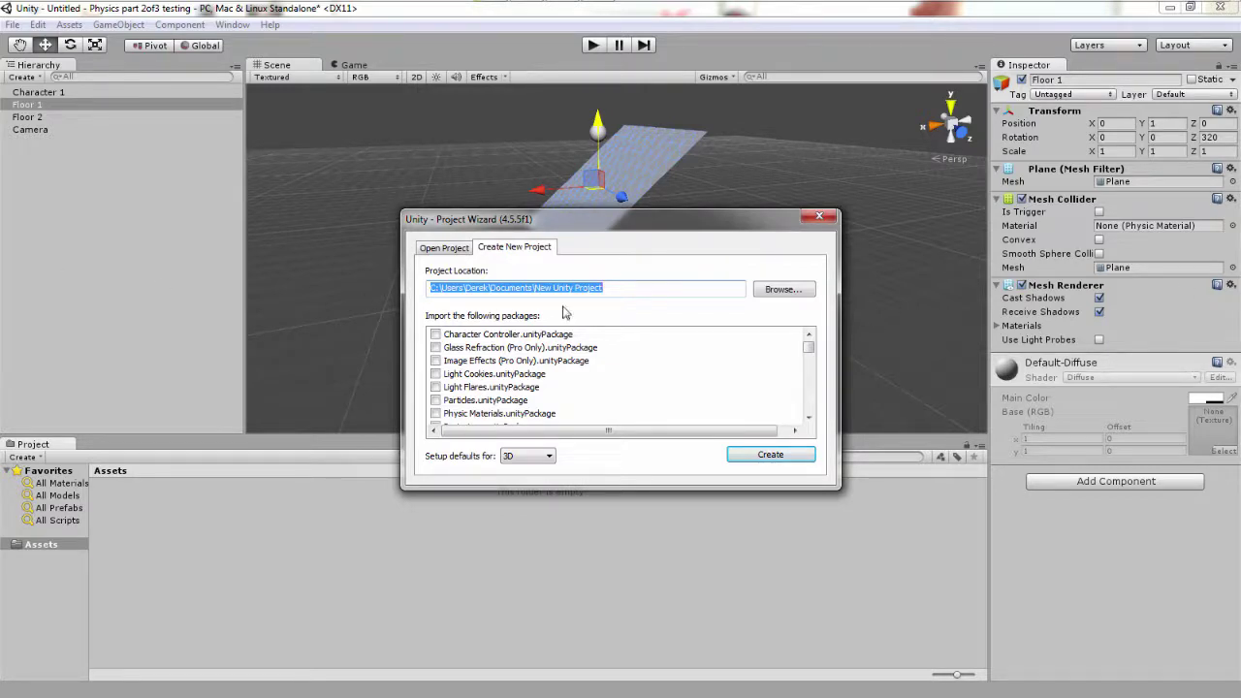
pyautogui.hotkey('ctrl', 'v')
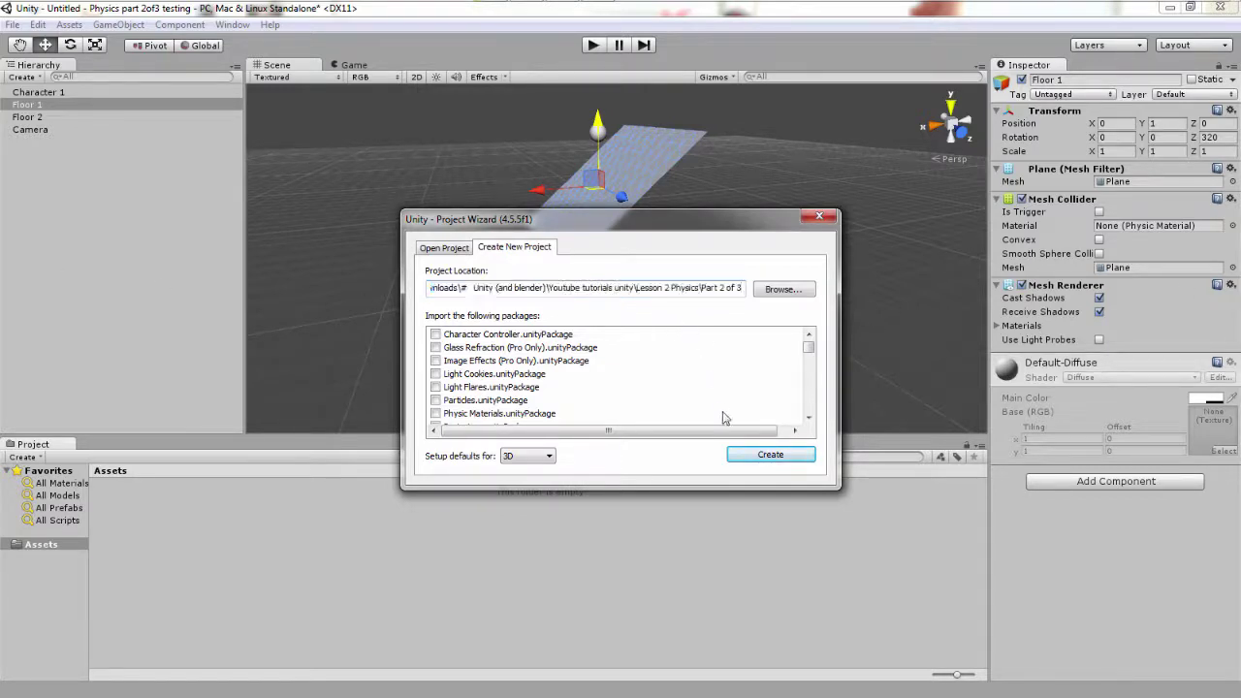
pyautogui.click(771, 454)
pyautogui.click(659, 388)
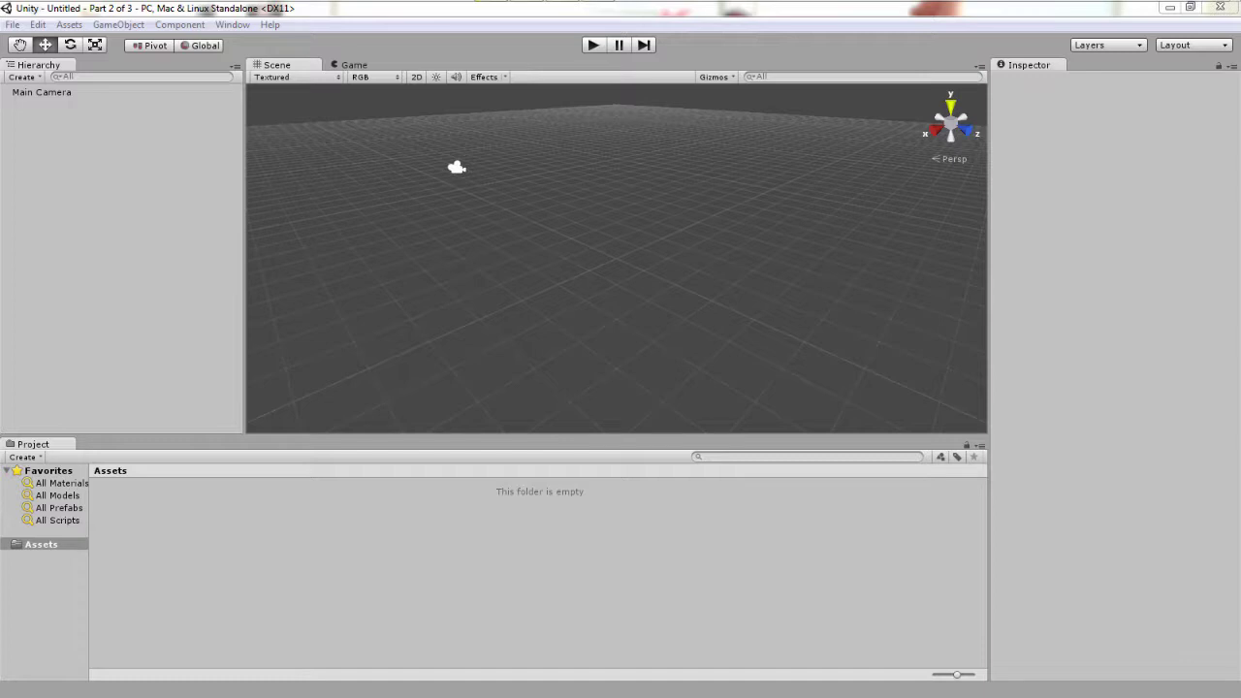
# Add a sphere to the scene and set its Position Y to 4.
pyautogui.click(118, 24)
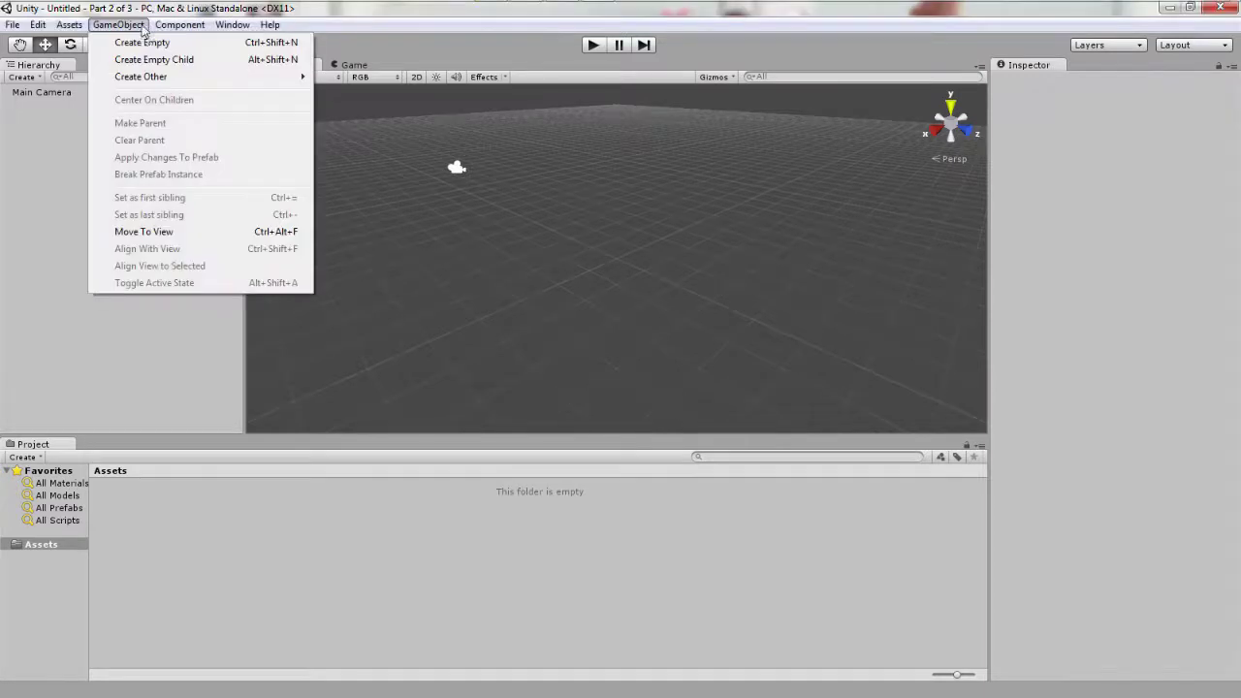
pyautogui.moveTo(190, 84)
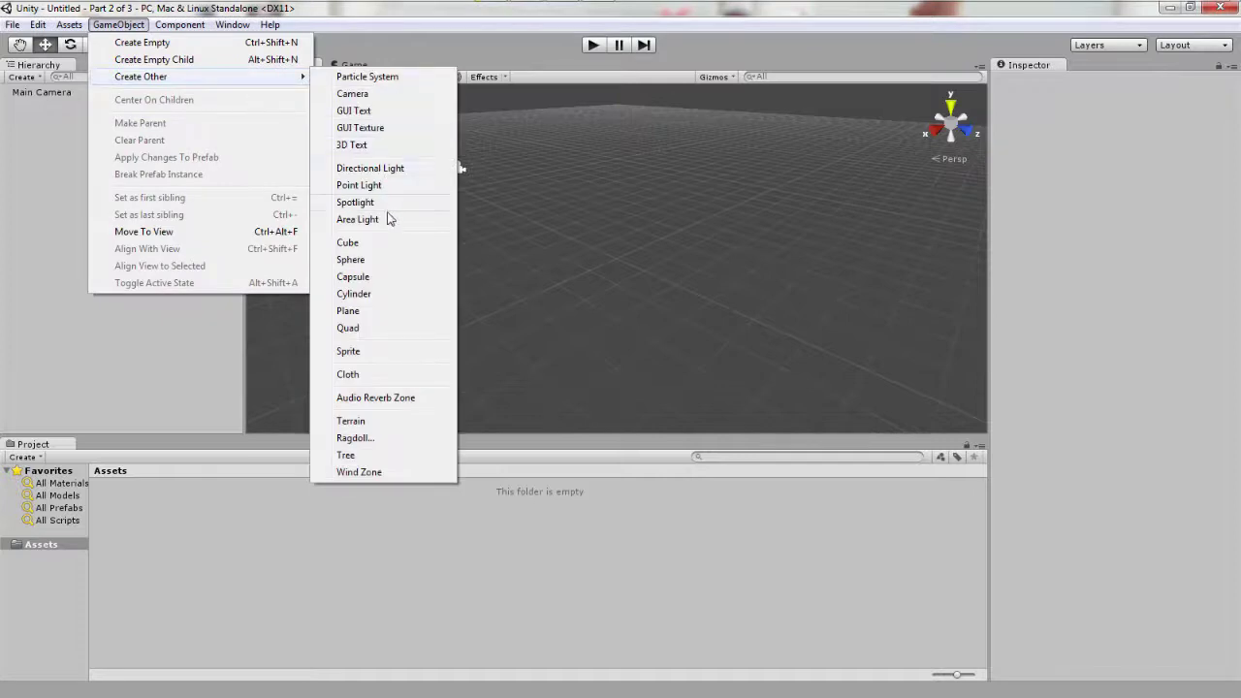
pyautogui.click(381, 262)
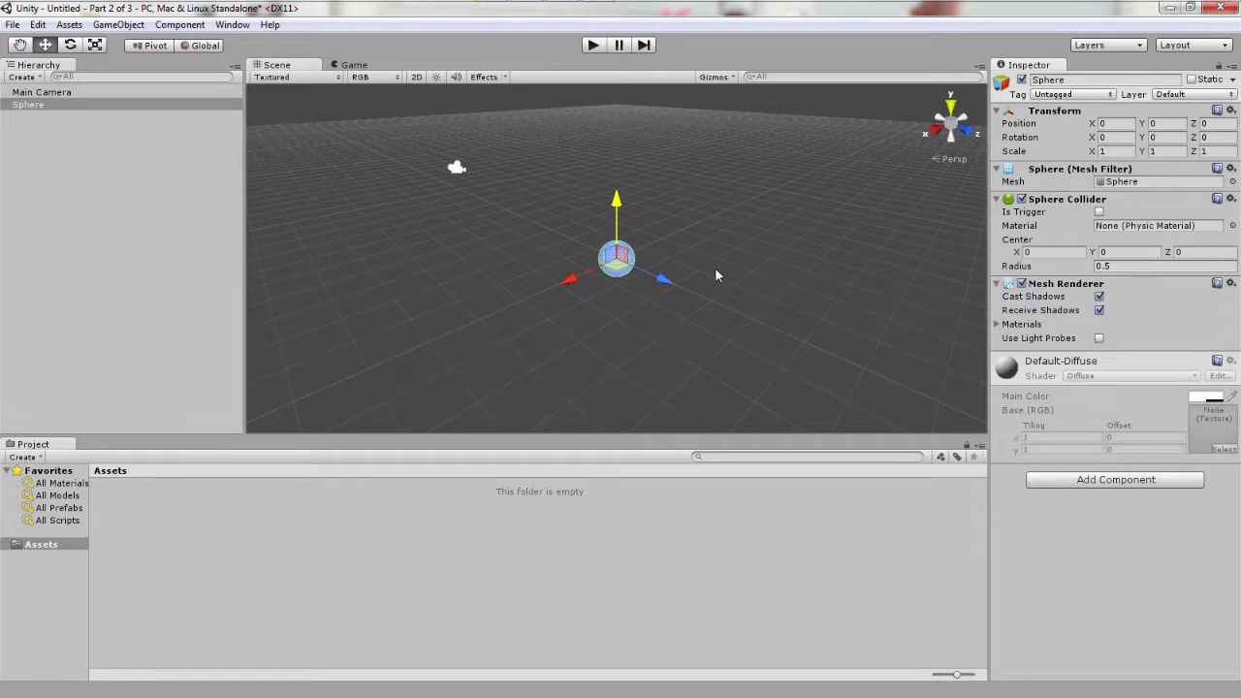
pyautogui.click(1161, 122)
pyautogui.write('4')
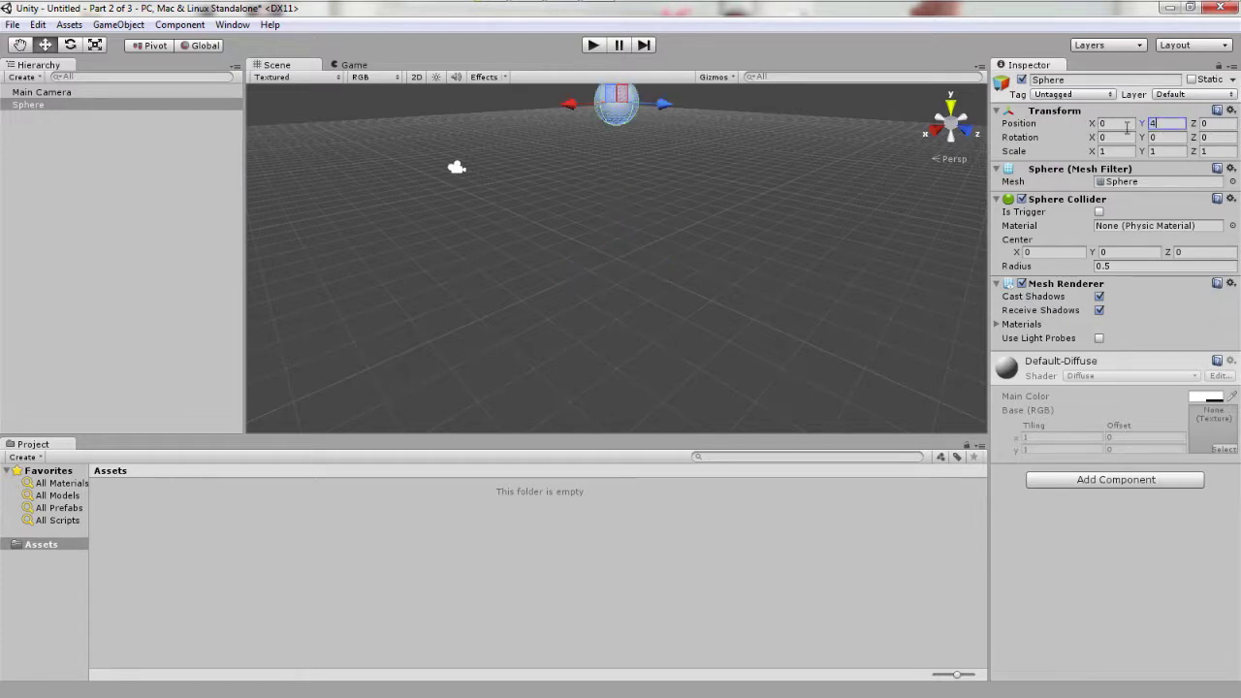
pyautogui.click(1227, 124)
# Rename the sphere to 'Character 1'.
pyautogui.click(33, 108)
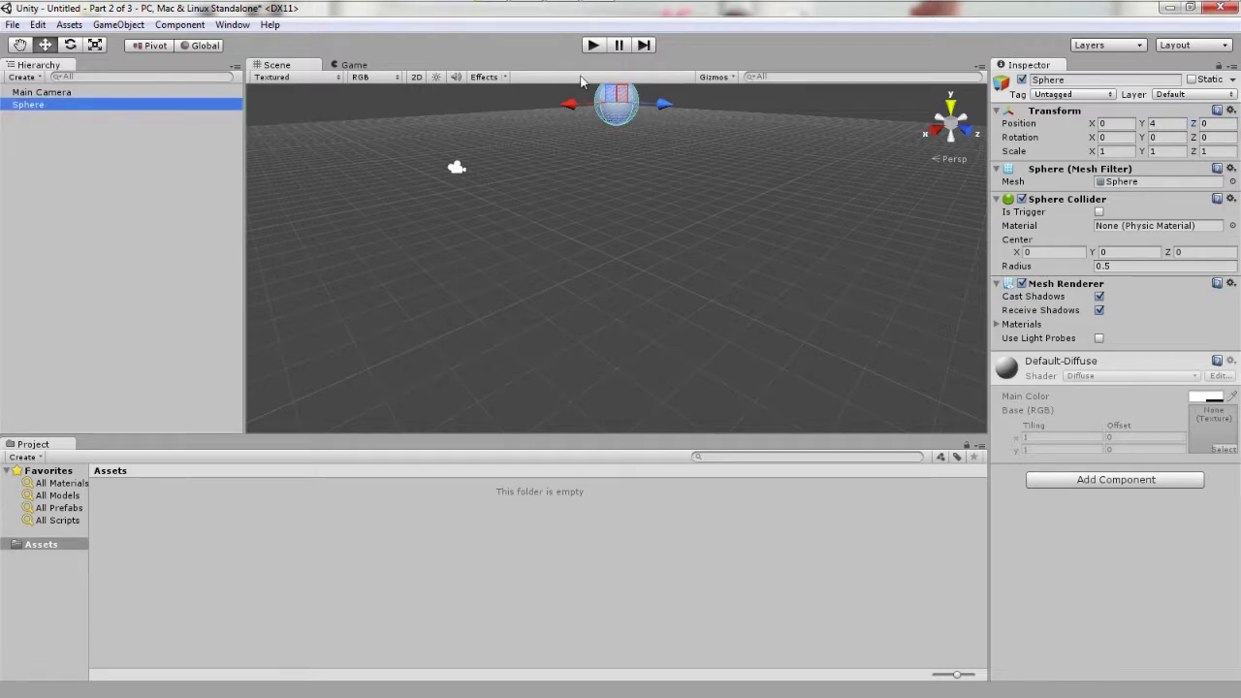
pyautogui.click(1071, 81)
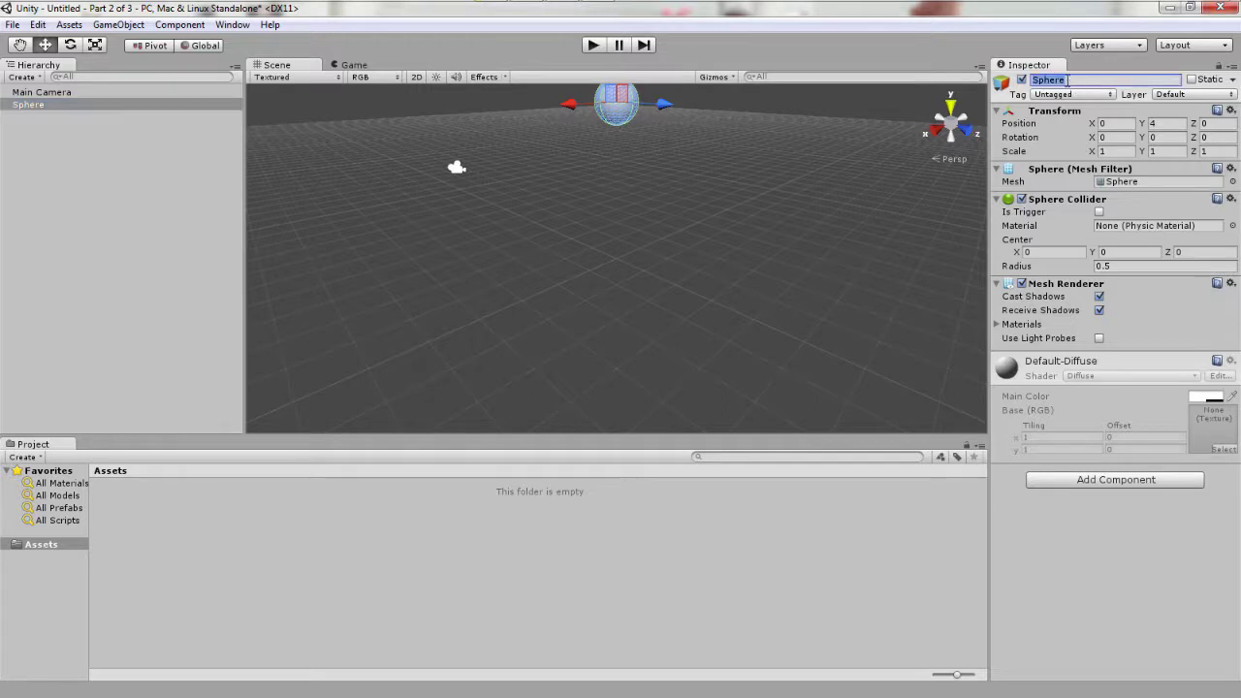
pyautogui.write('Character 1')
pyautogui.press('Return')
# Add a plane at Position Y 1 with Rotation Z 320.
pyautogui.click(118, 24)
pyautogui.moveTo(191, 76)
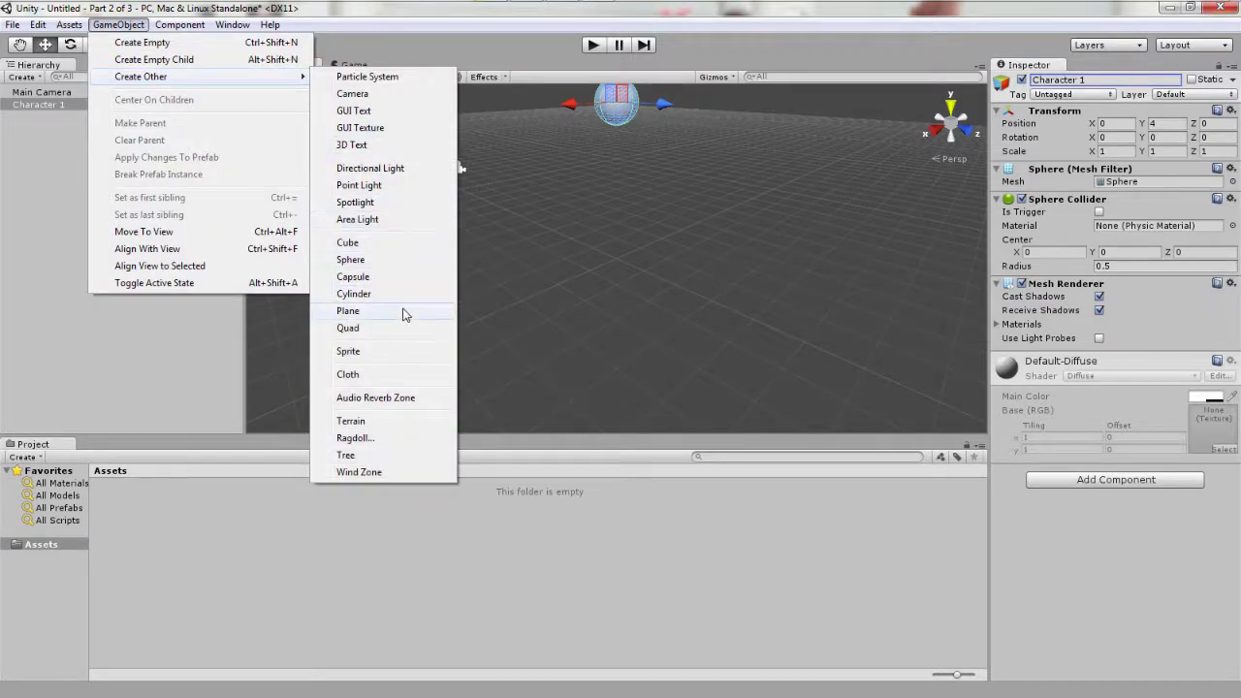
pyautogui.click(348, 311)
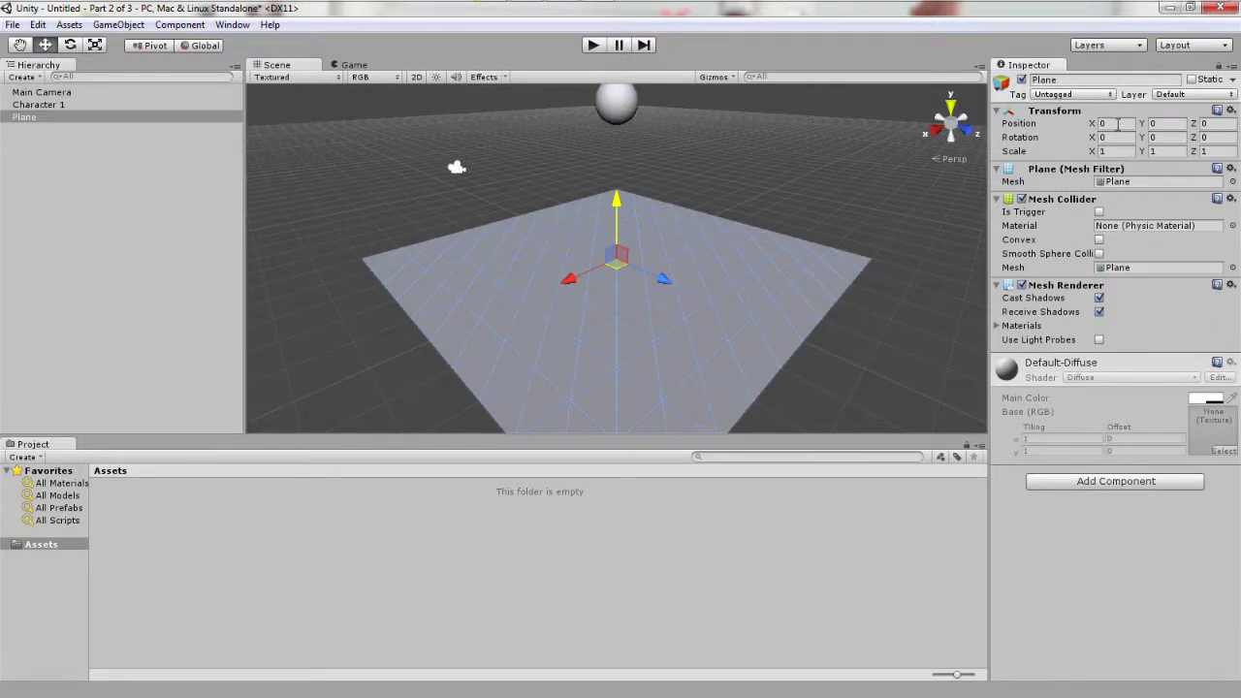
pyautogui.click(1167, 127)
pyautogui.write('1')
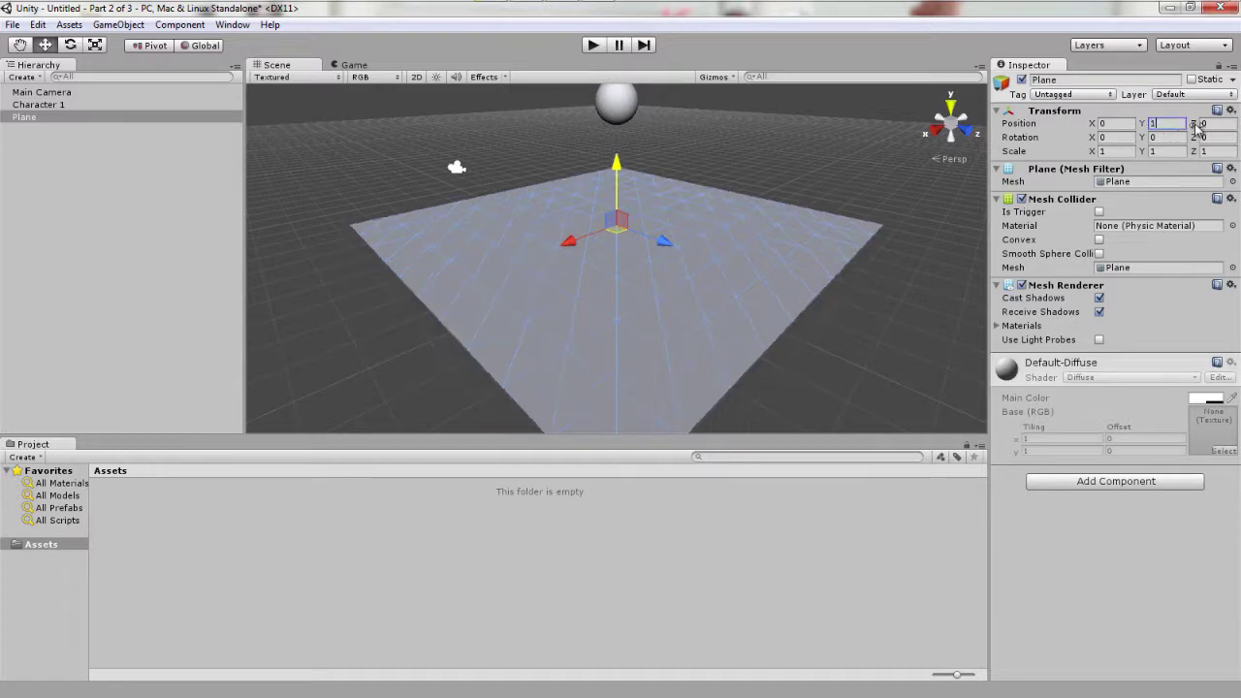
pyautogui.click(1230, 126)
pyautogui.click(1110, 138)
pyautogui.click(1162, 138)
pyautogui.click(1222, 137)
pyautogui.write('320')
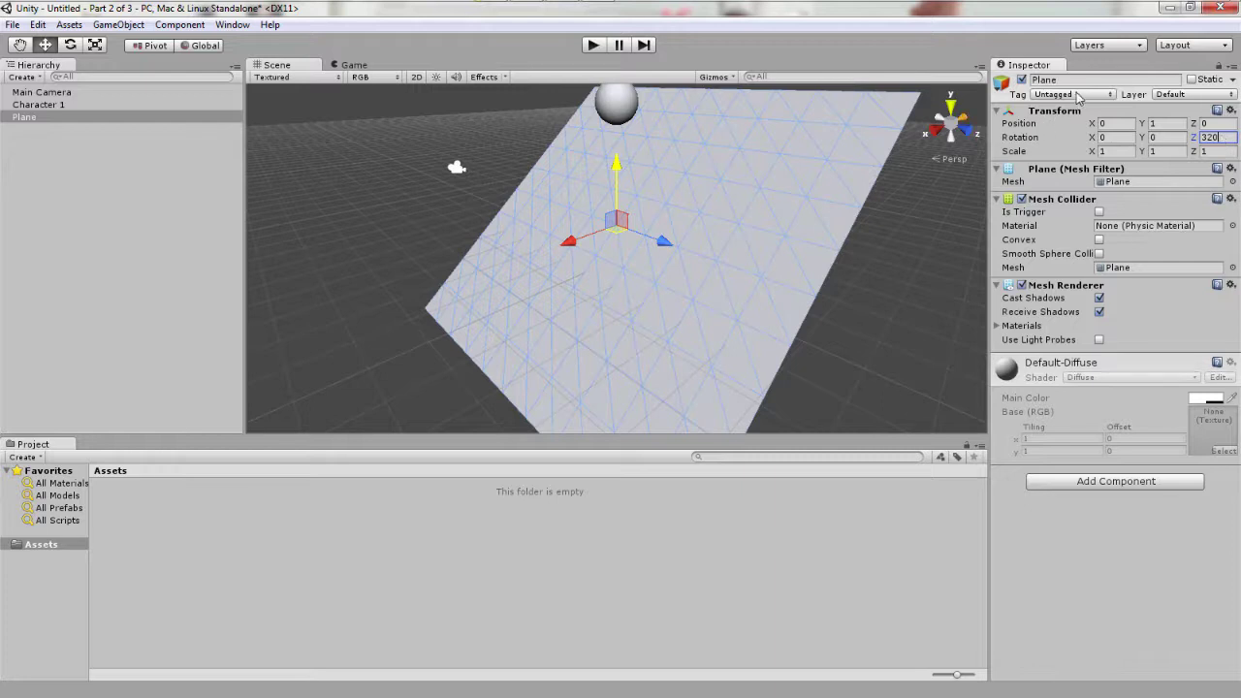
# Rename the plane to 'Floor 1'.
pyautogui.click(1046, 80)
pyautogui.write('F')
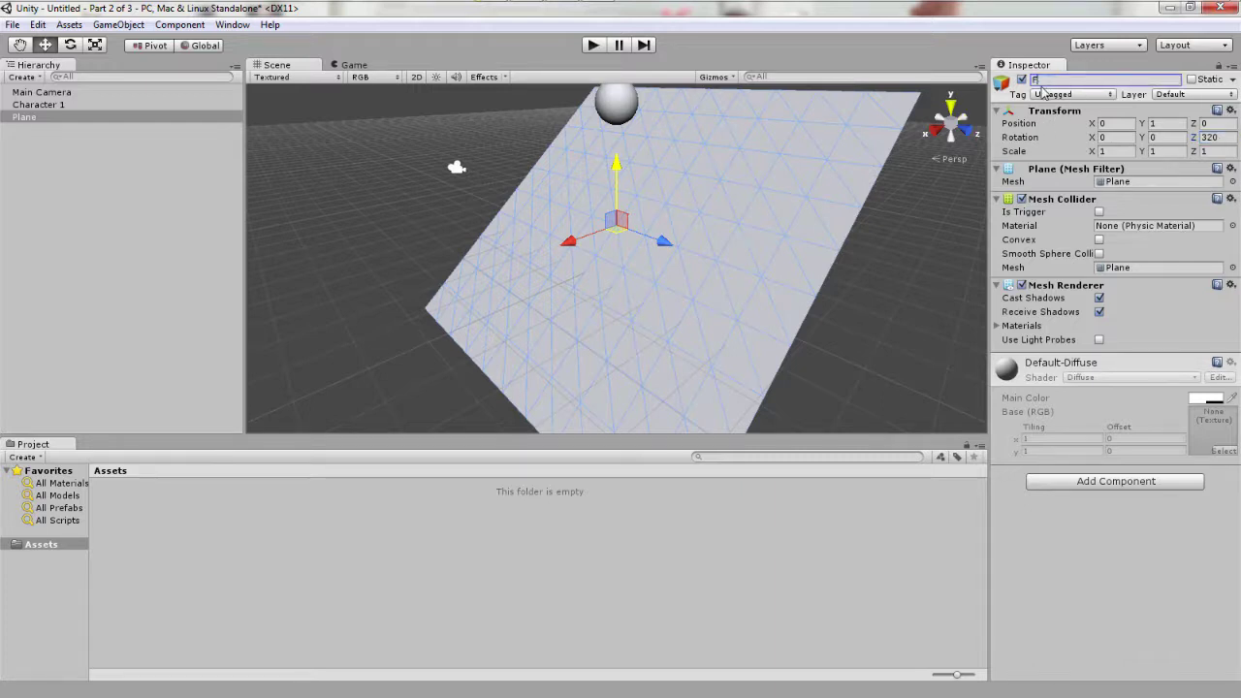
pyautogui.write('loor 1')
pyautogui.press('Return')
pyautogui.click(1218, 140)
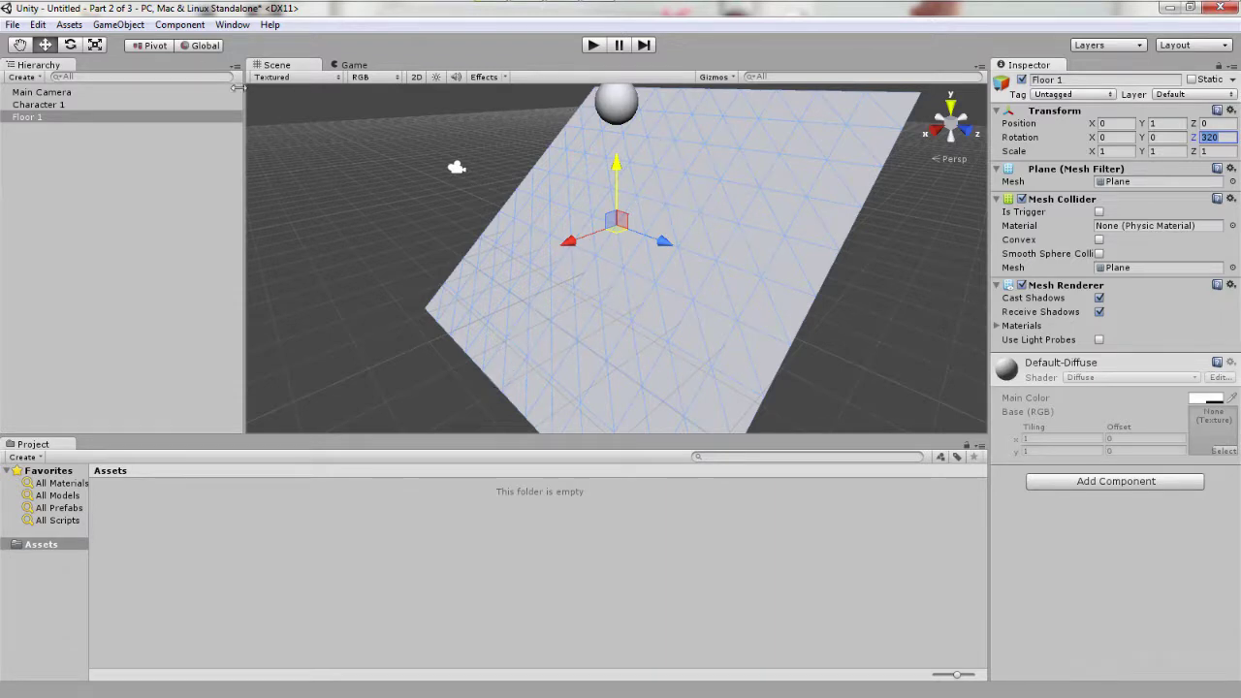
# Add a second plane positioned at X 6, Y -4.
pyautogui.click(124, 26)
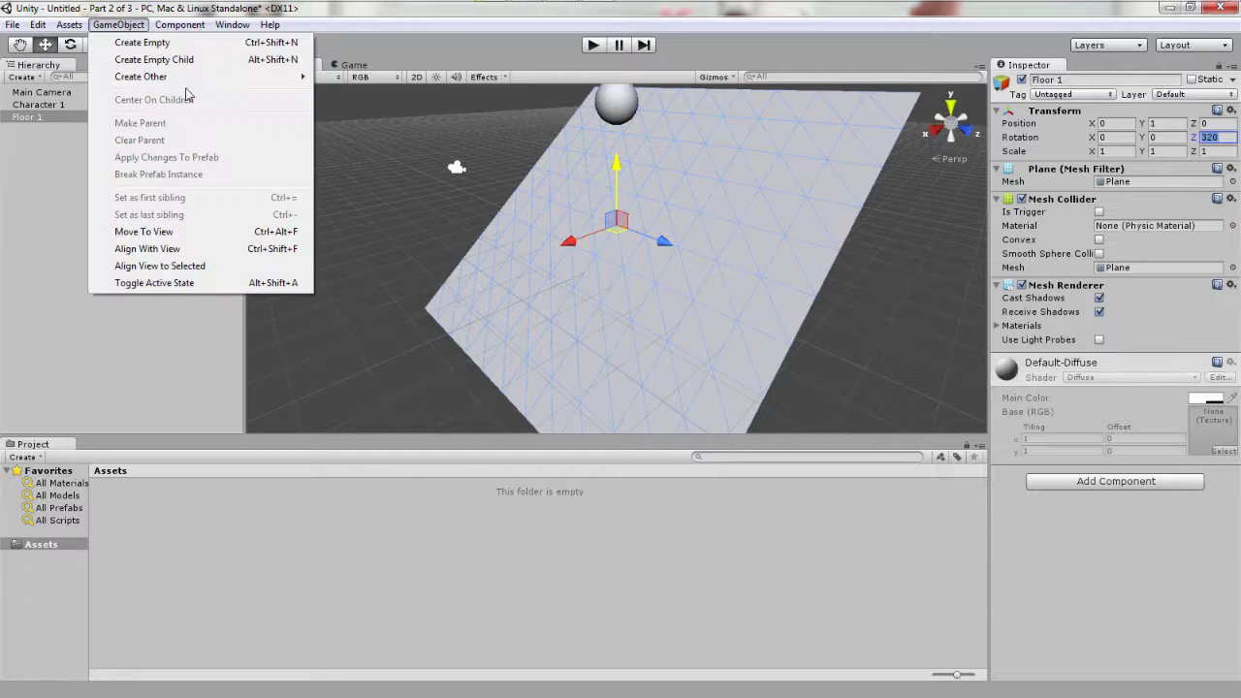
pyautogui.moveTo(190, 78)
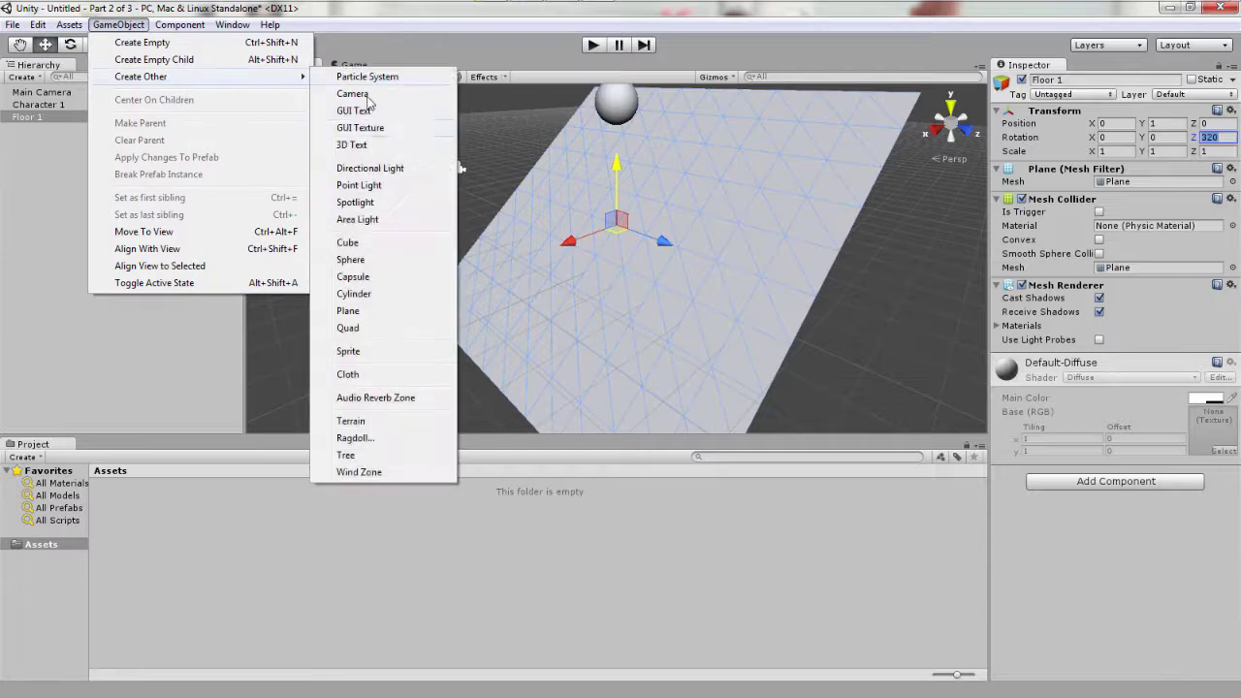
pyautogui.click(385, 307)
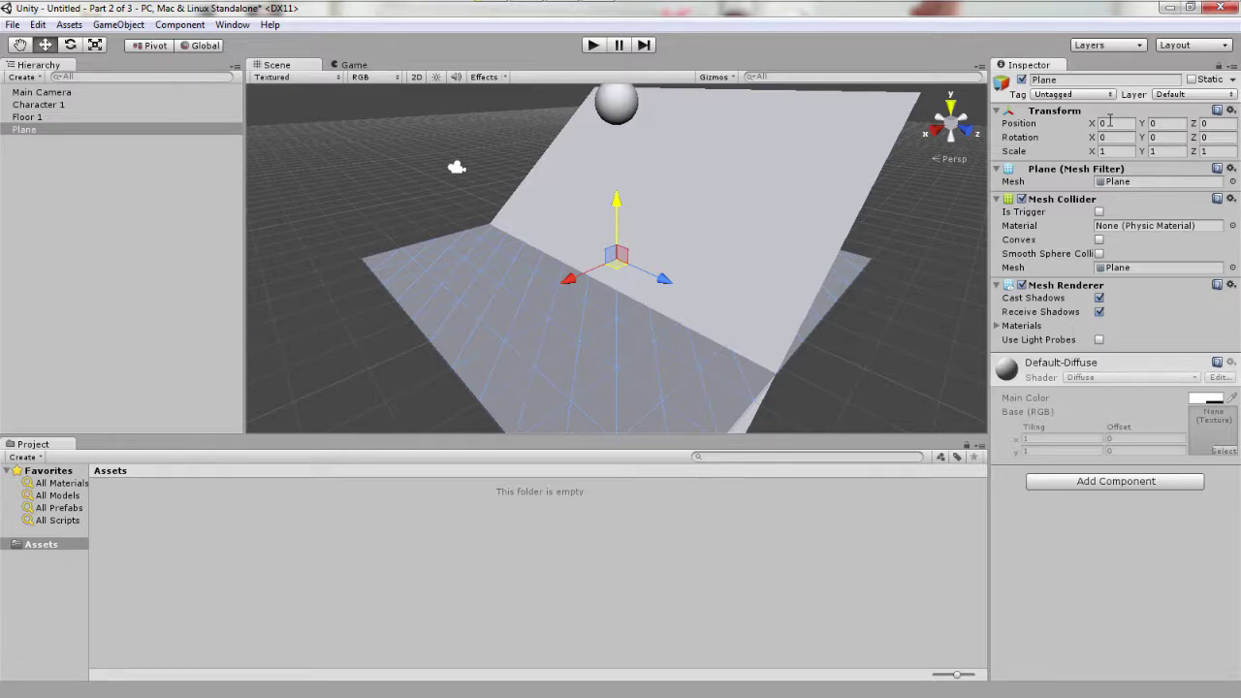
pyautogui.click(1110, 119)
pyautogui.write('6')
pyautogui.click(1156, 123)
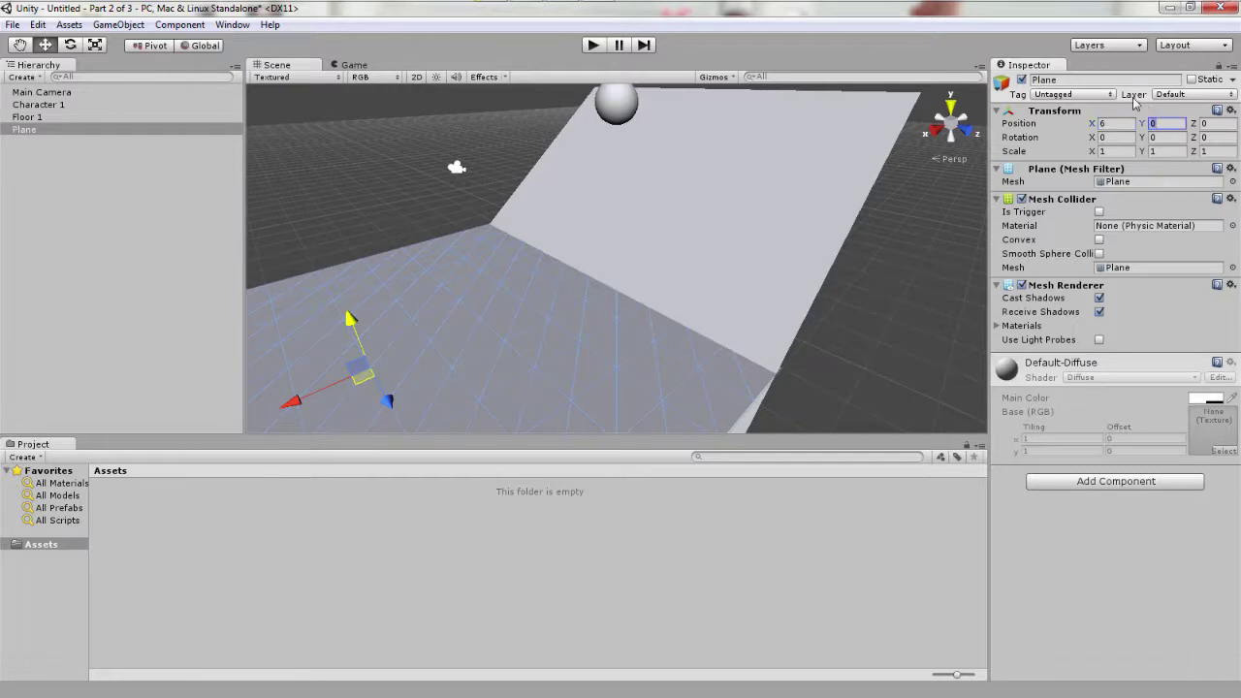
pyautogui.write('-4')
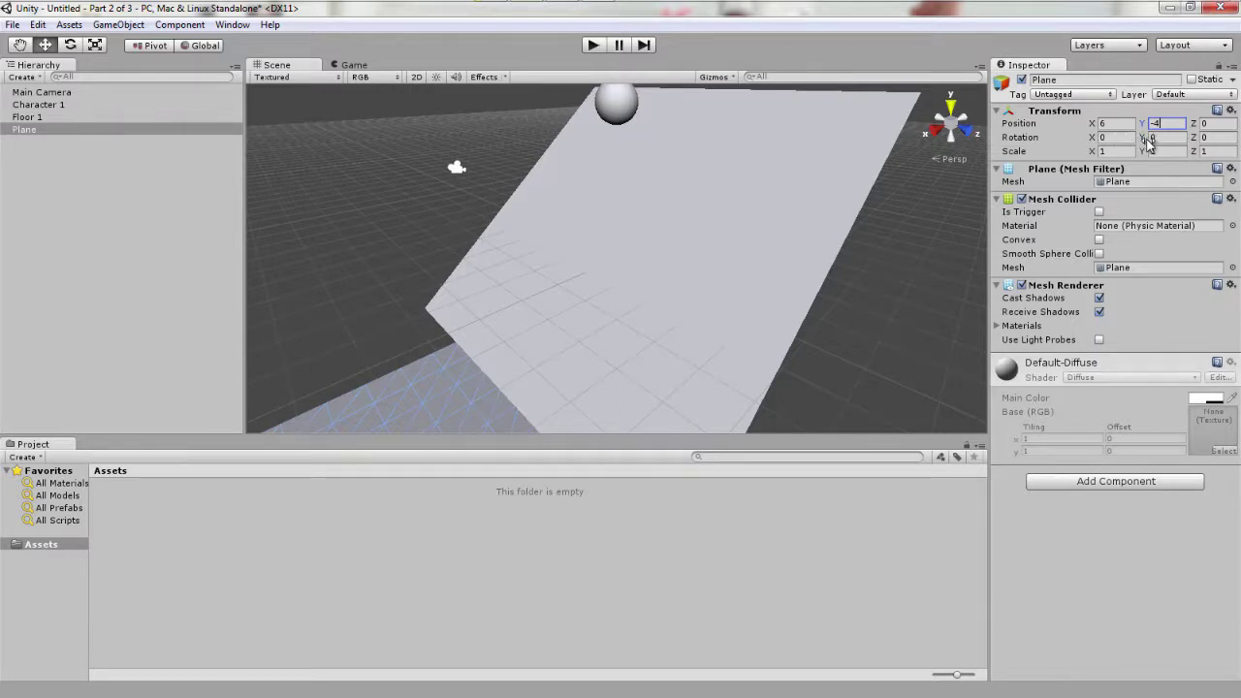
# Set the second plane's Rotation Z to 35 and rename it 'Floor 2'.
pyautogui.click(1222, 142)
pyautogui.write('32')
pyautogui.press('BackSpace')
pyautogui.write('5')
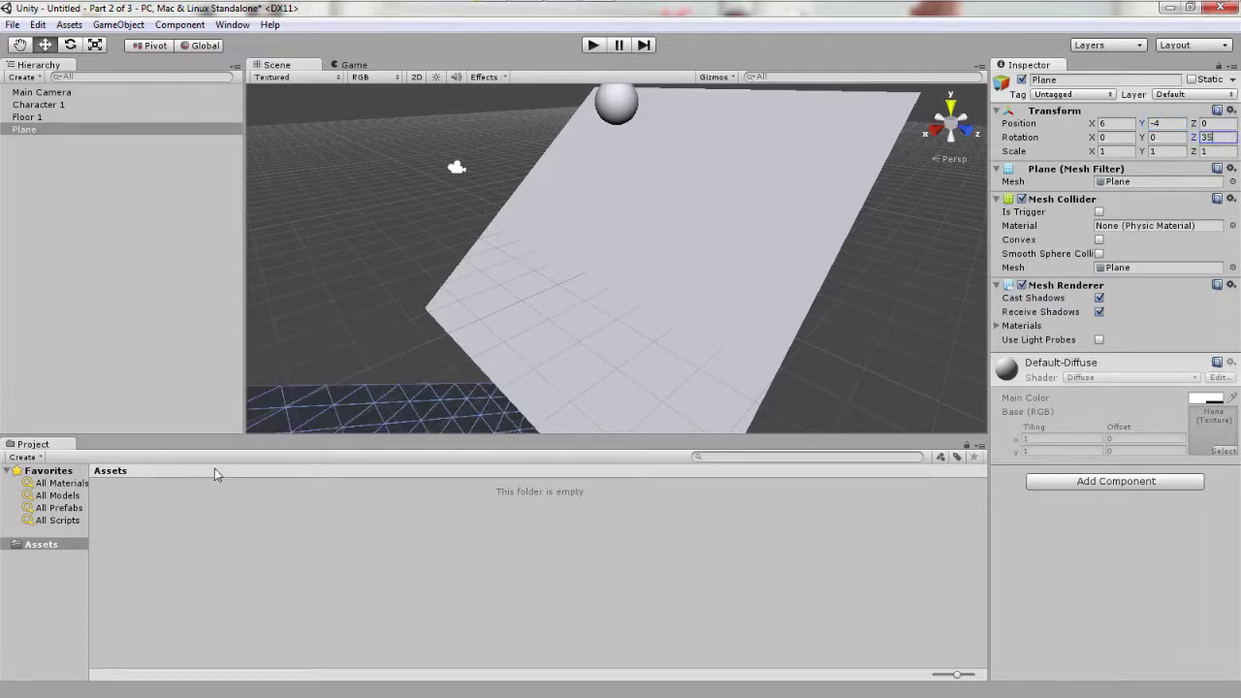
pyautogui.click(1100, 81)
pyautogui.press('BackSpace')
pyautogui.press('BackSpace')
pyautogui.press('BackSpace')
pyautogui.press('BackSpace')
pyautogui.press('BackSpace')
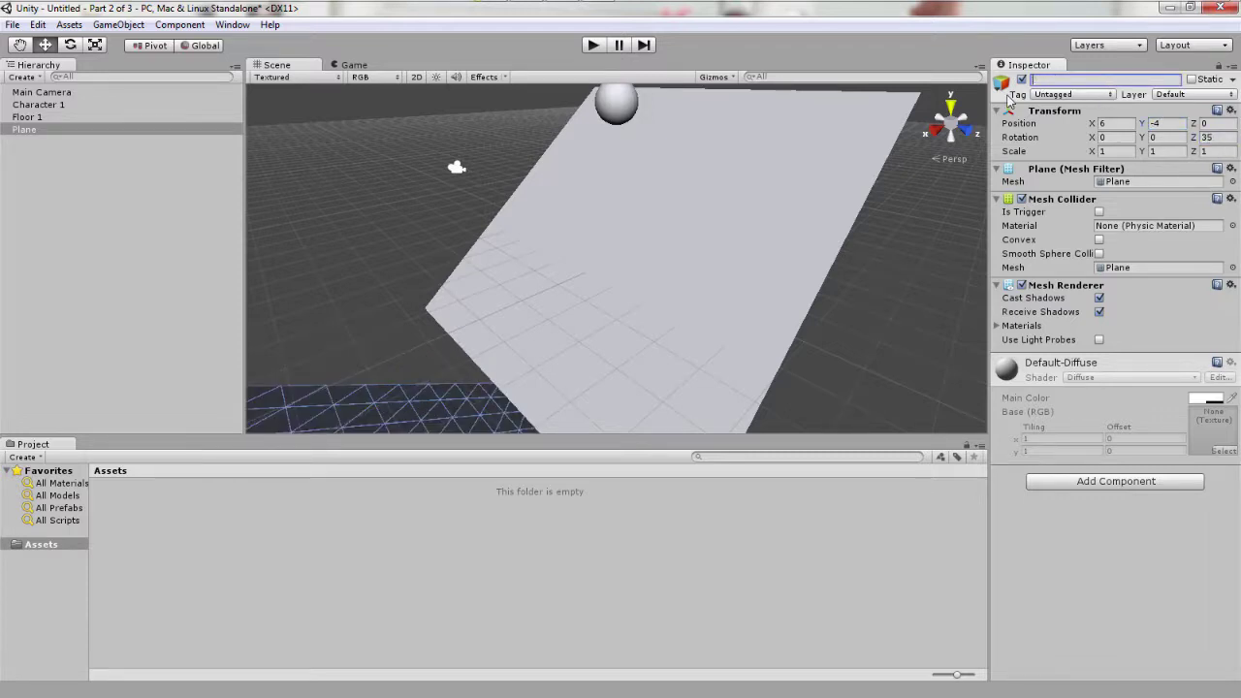
pyautogui.write('Fkirr 2')
pyautogui.press('Return')
# Set the Main Camera's position to (6, -1, 11) and its Rotation Y to 180.
pyautogui.click(62, 93)
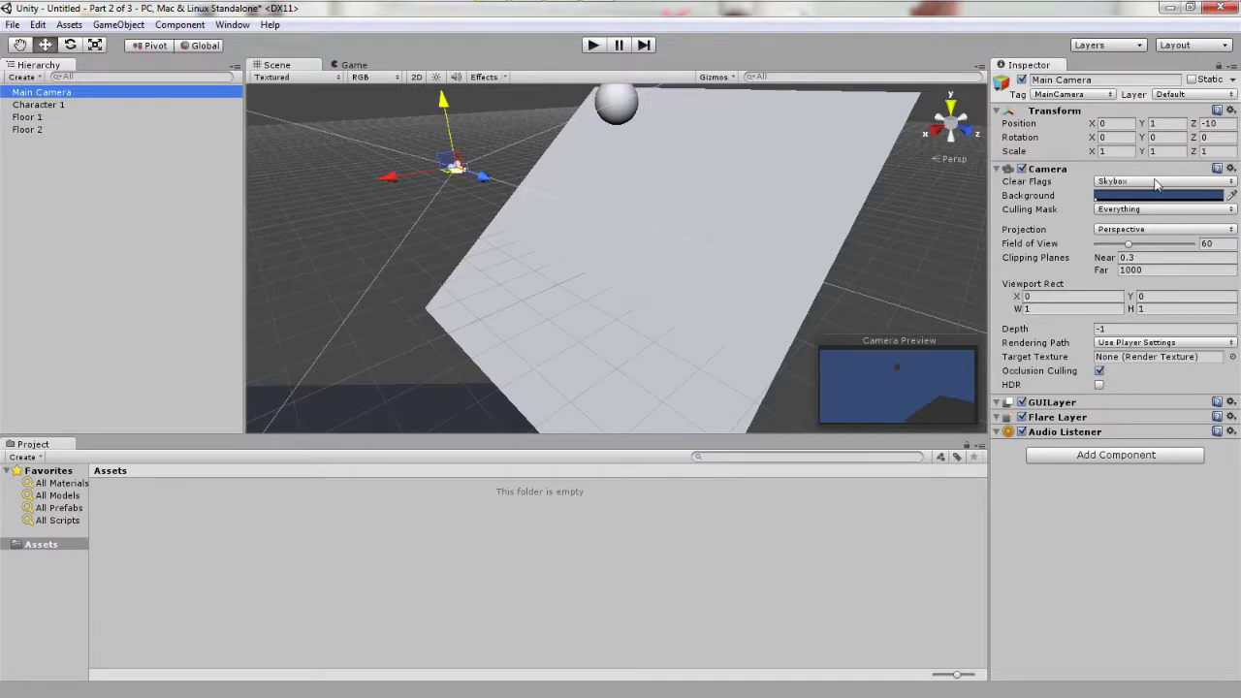
pyautogui.click(1115, 124)
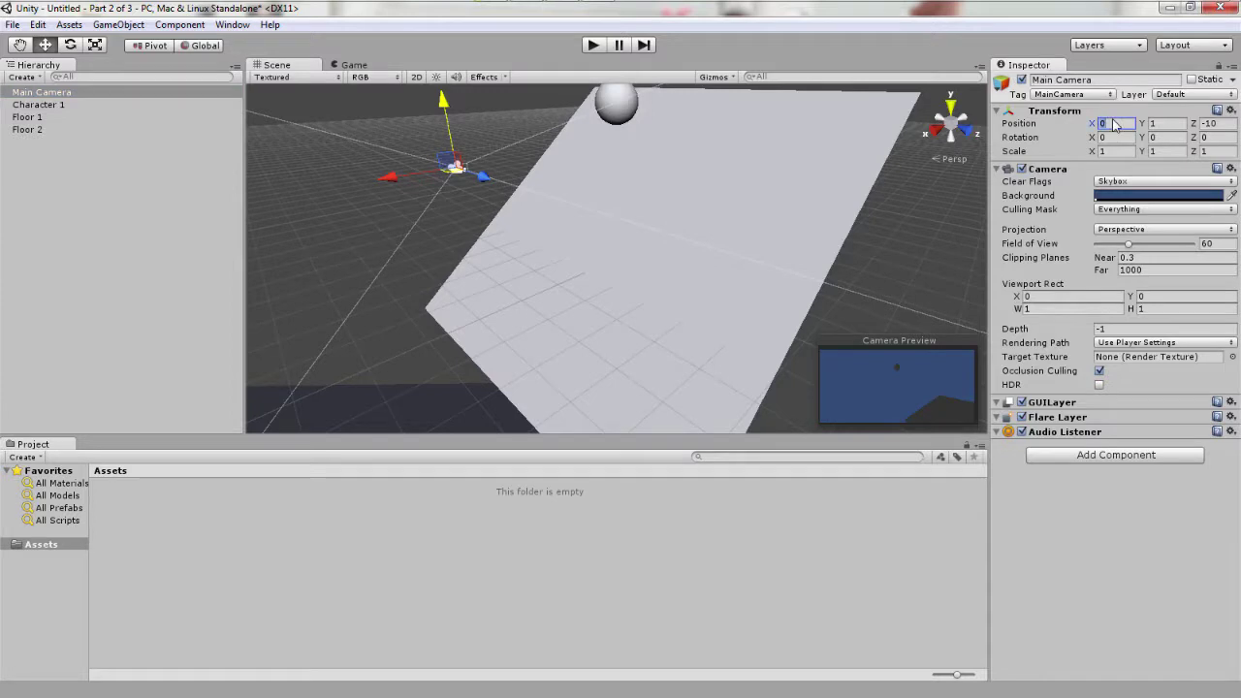
pyautogui.write('6')
pyautogui.press('Tab')
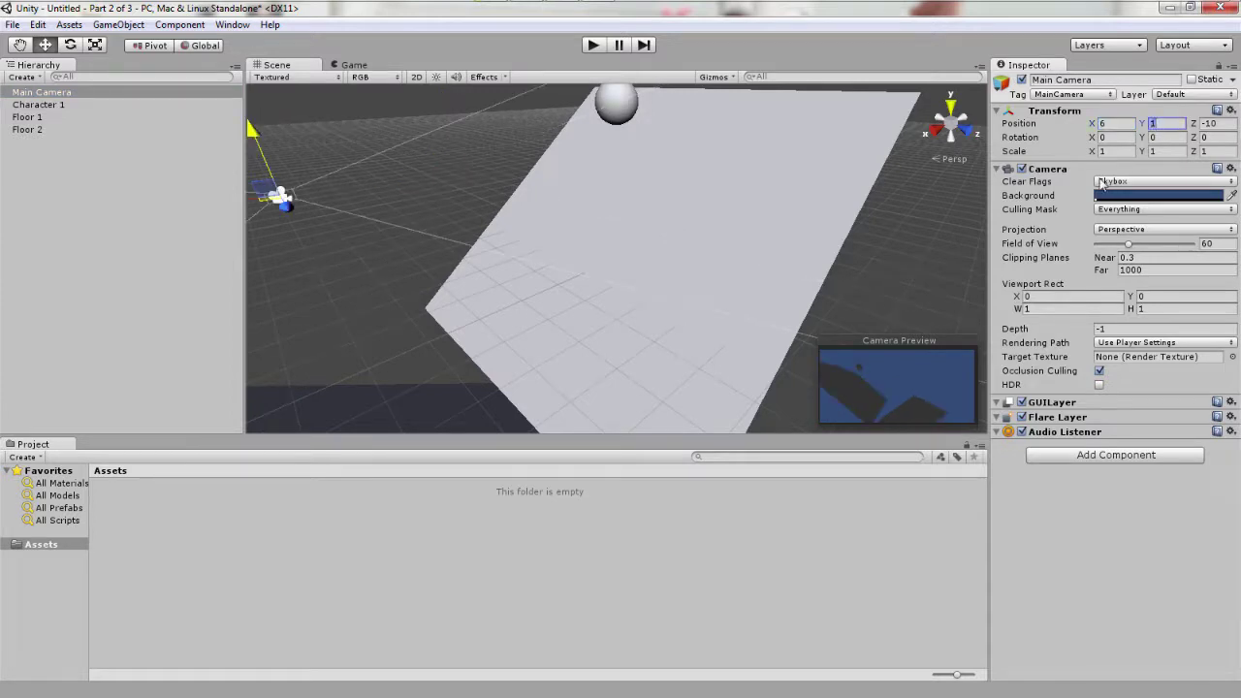
pyautogui.write('-')
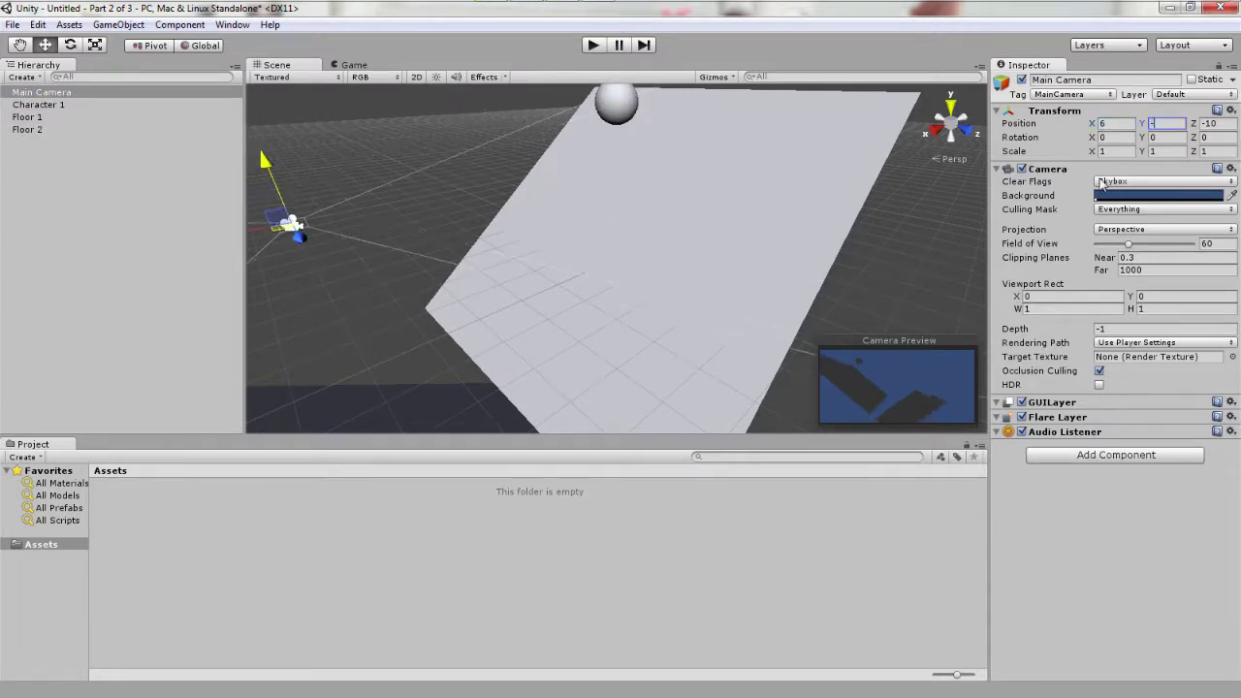
pyautogui.write('1')
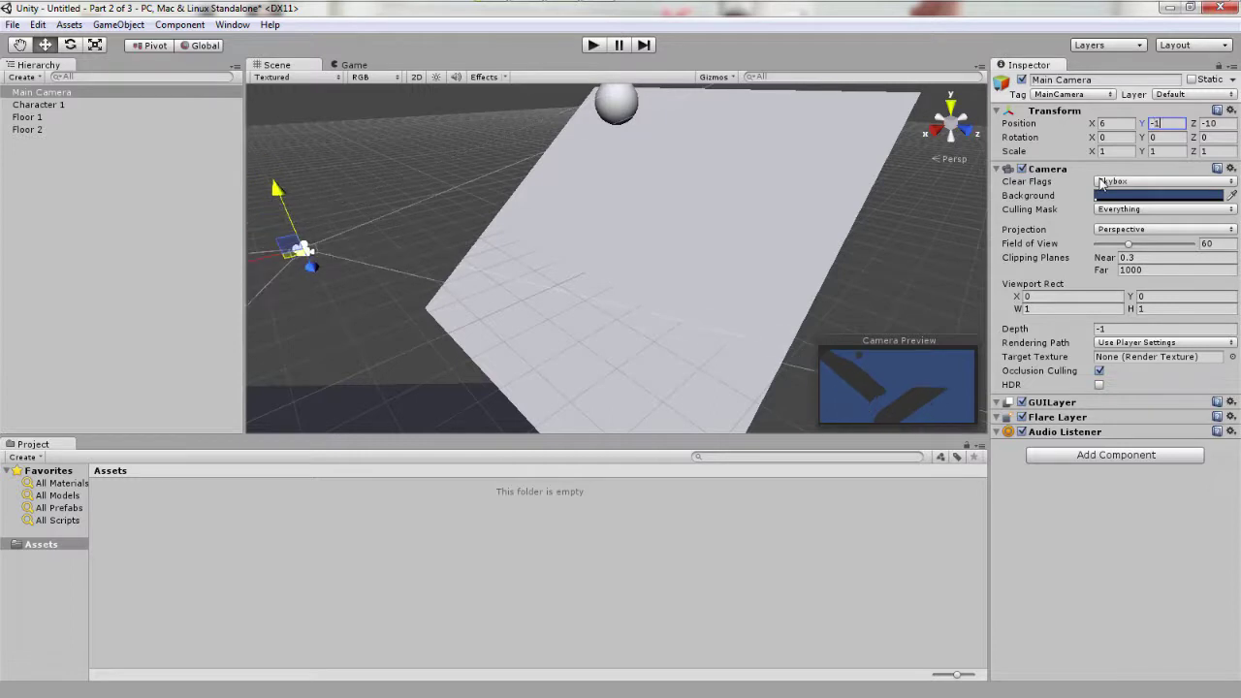
pyautogui.click(1220, 124)
pyautogui.write('11')
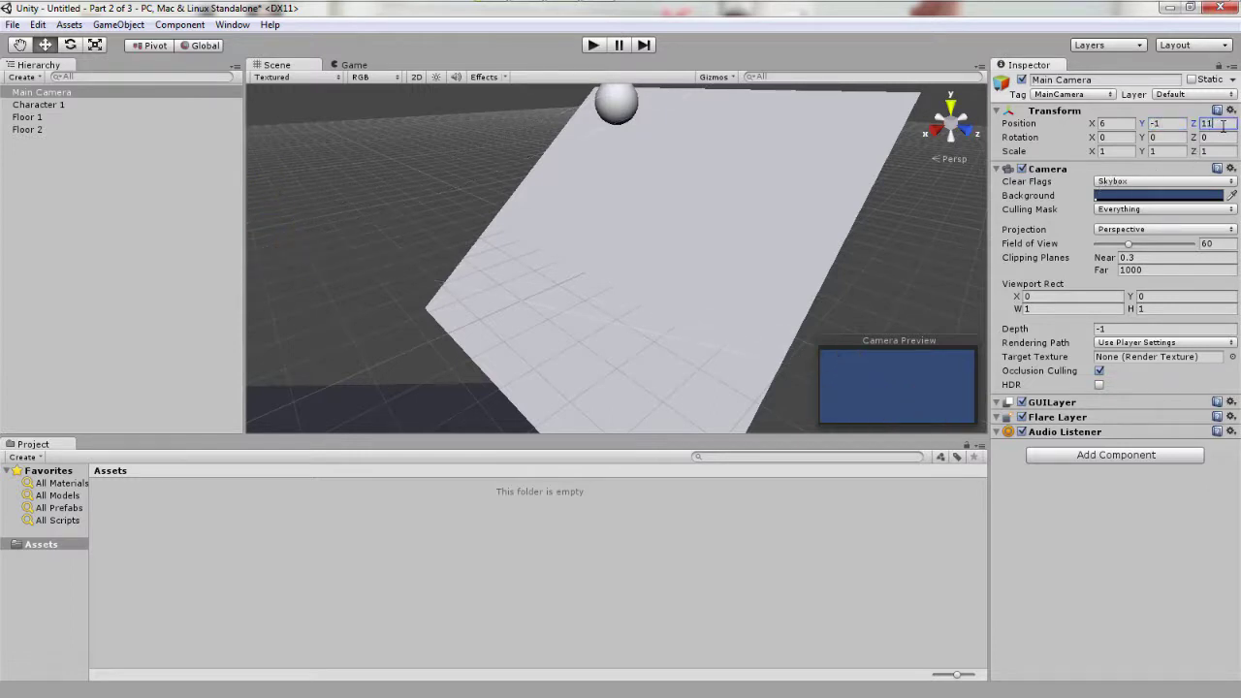
pyautogui.click(1132, 139)
pyautogui.click(1171, 136)
pyautogui.write('180')
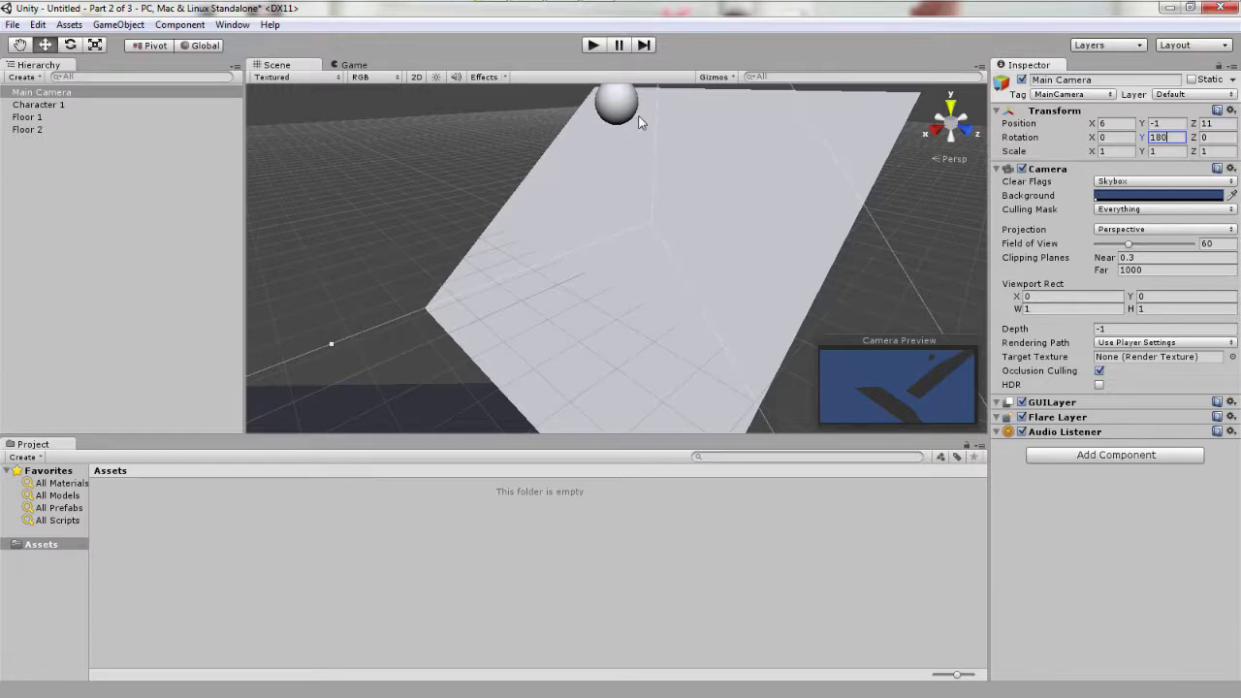
pyautogui.click(590, 48)
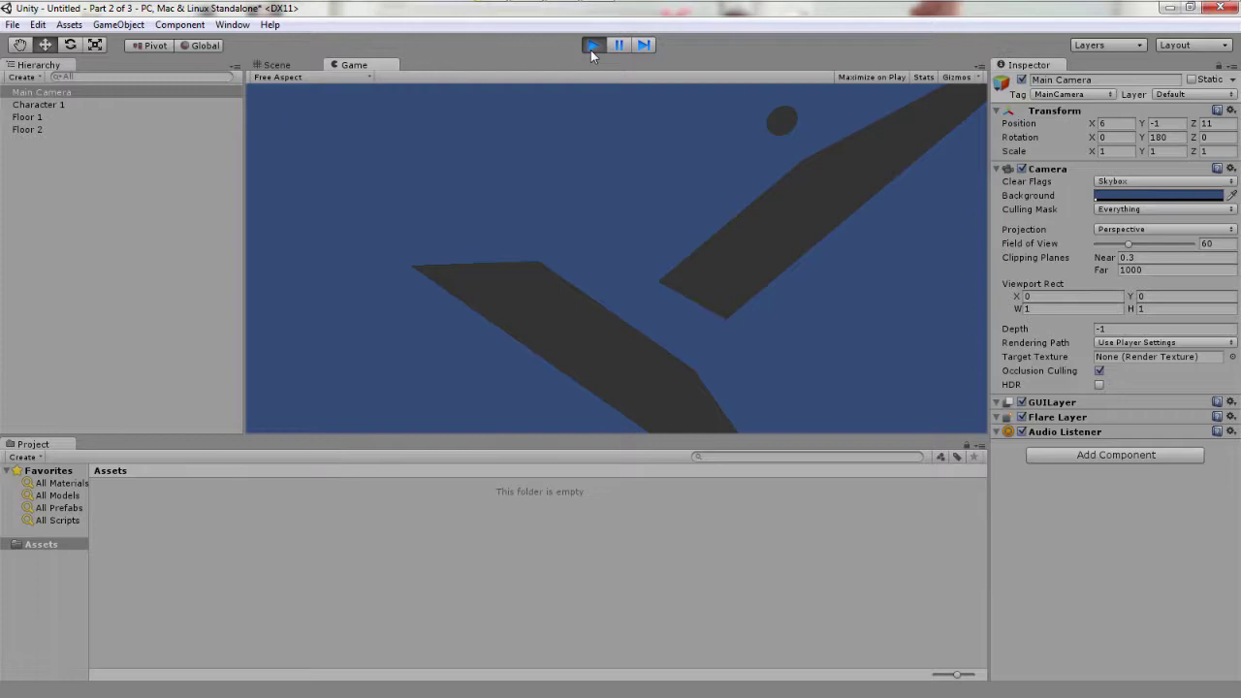
pyautogui.click(591, 46)
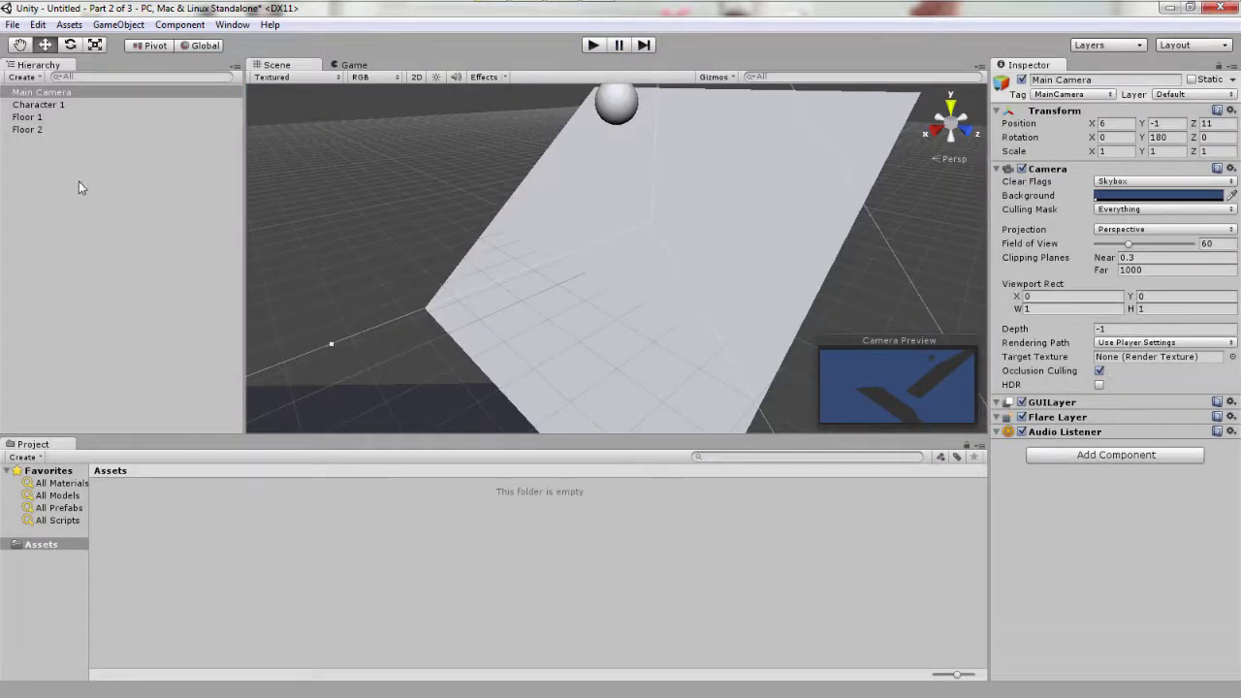
# Add a Rigidbody component to the Character 1 sphere via Component > Physics.
pyautogui.click(61, 103)
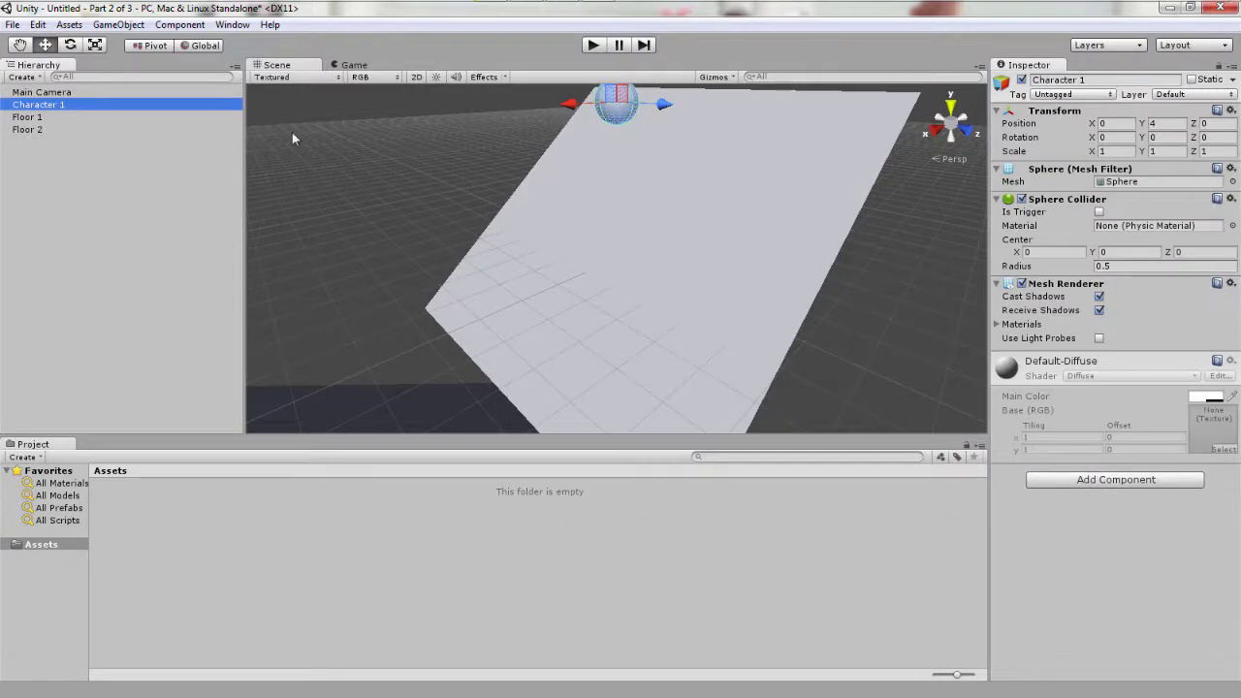
pyautogui.click(179, 24)
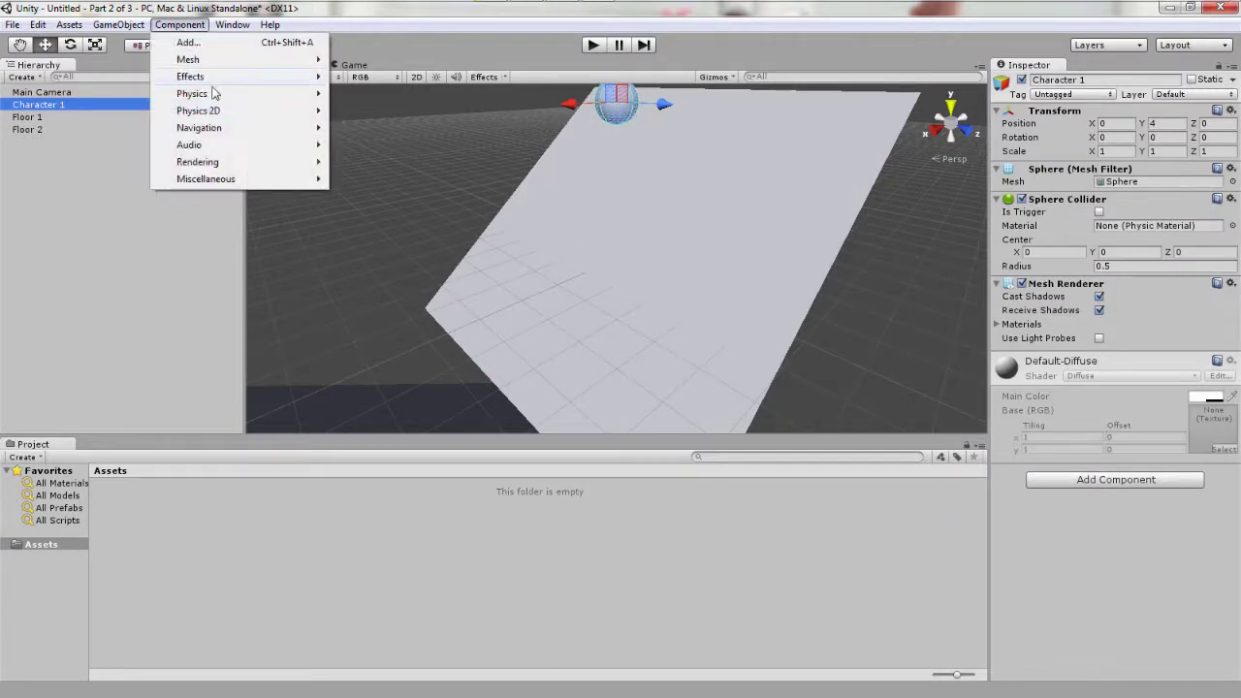
pyautogui.moveTo(216, 97)
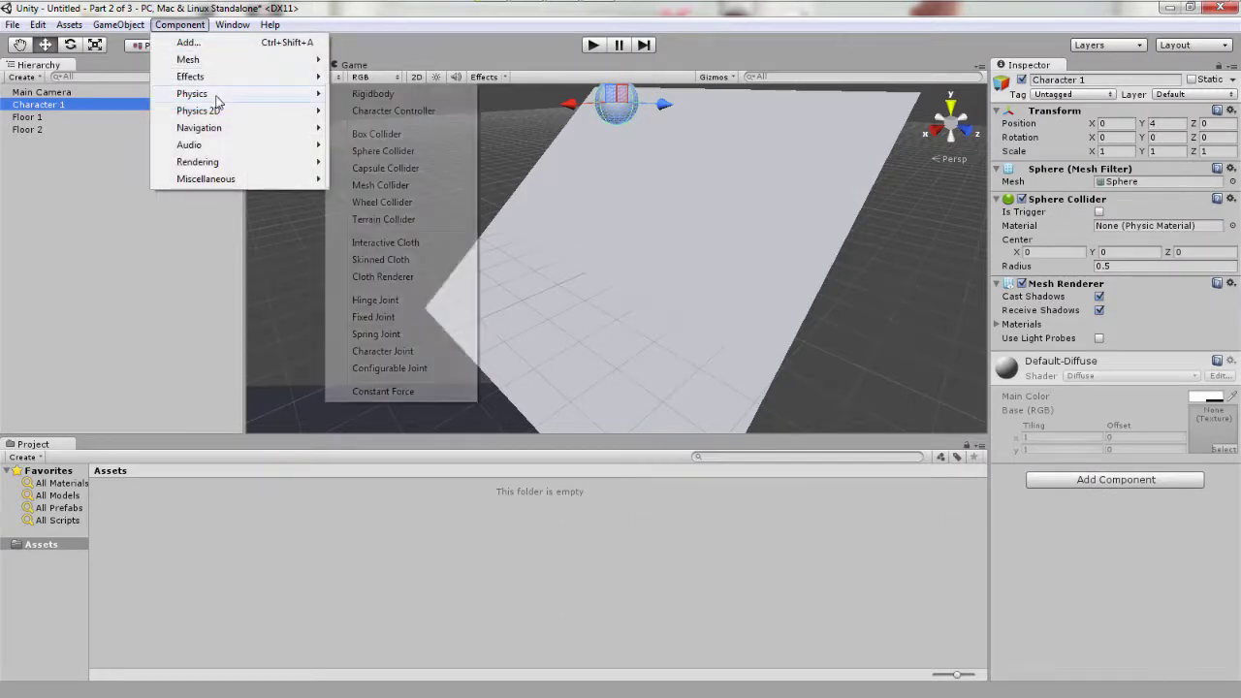
pyautogui.click(370, 93)
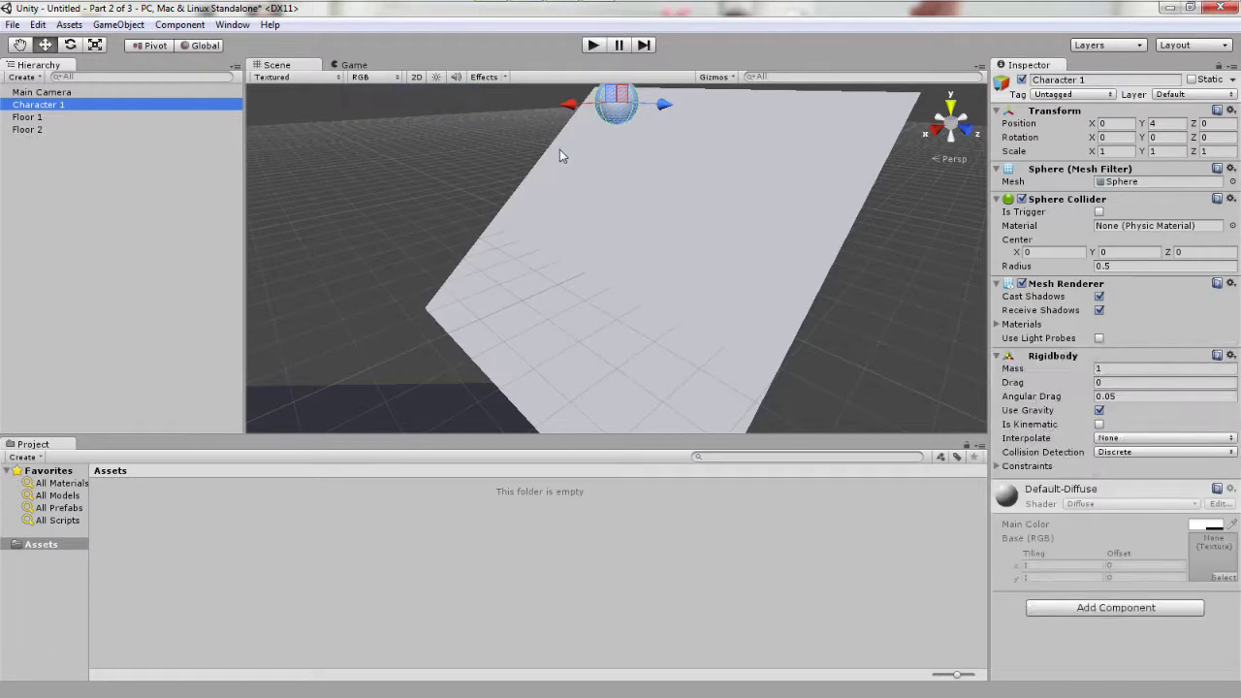
pyautogui.click(591, 46)
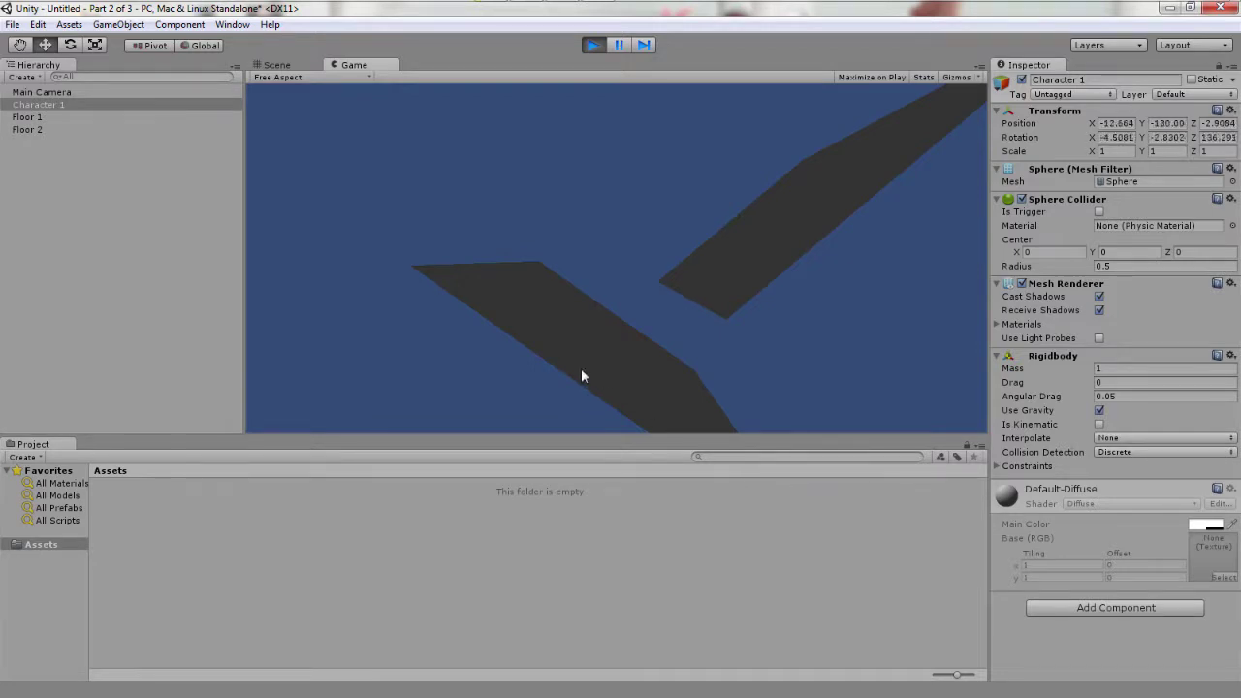
pyautogui.click(594, 44)
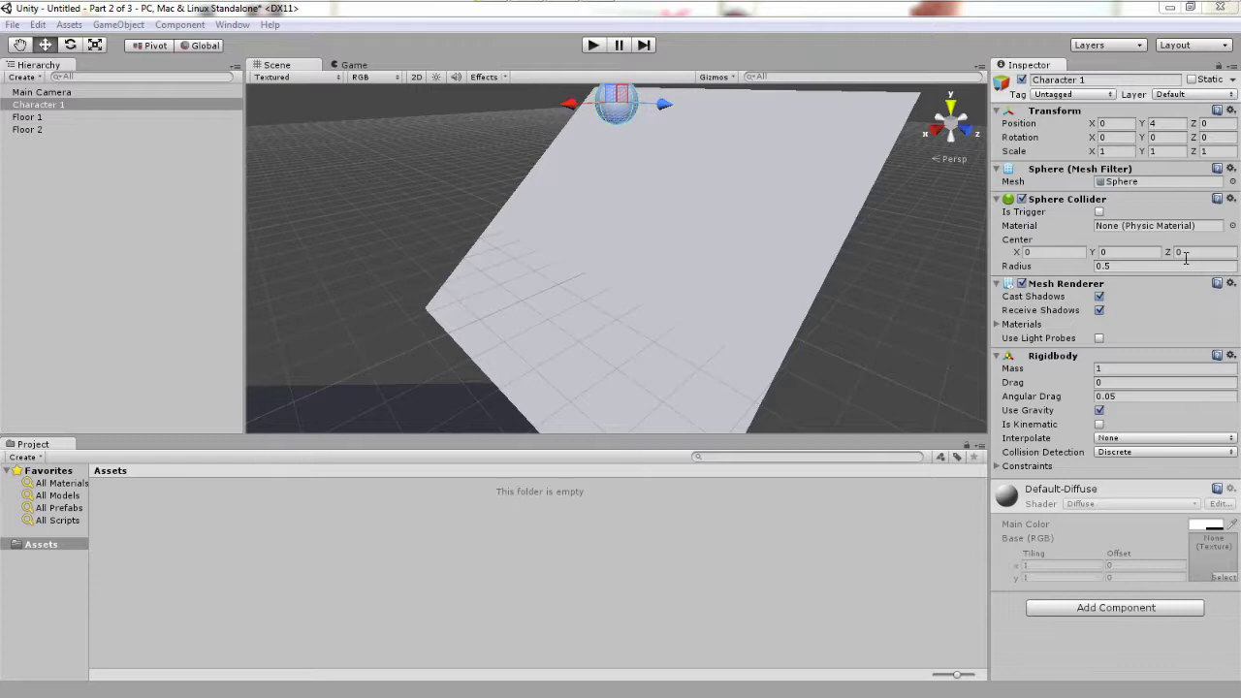
# From Floor 2's Layer dropdown, add a layer named 'Layer 1' in User Layer 8.
pyautogui.click(28, 130)
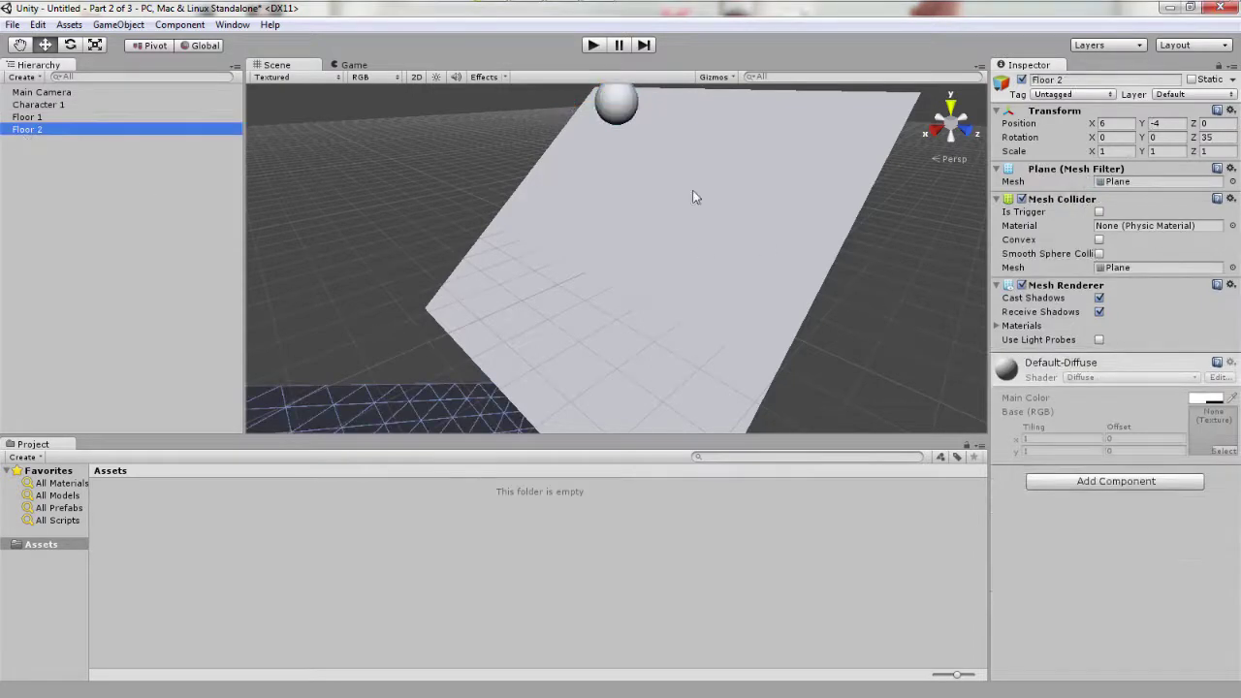
pyautogui.click(1163, 95)
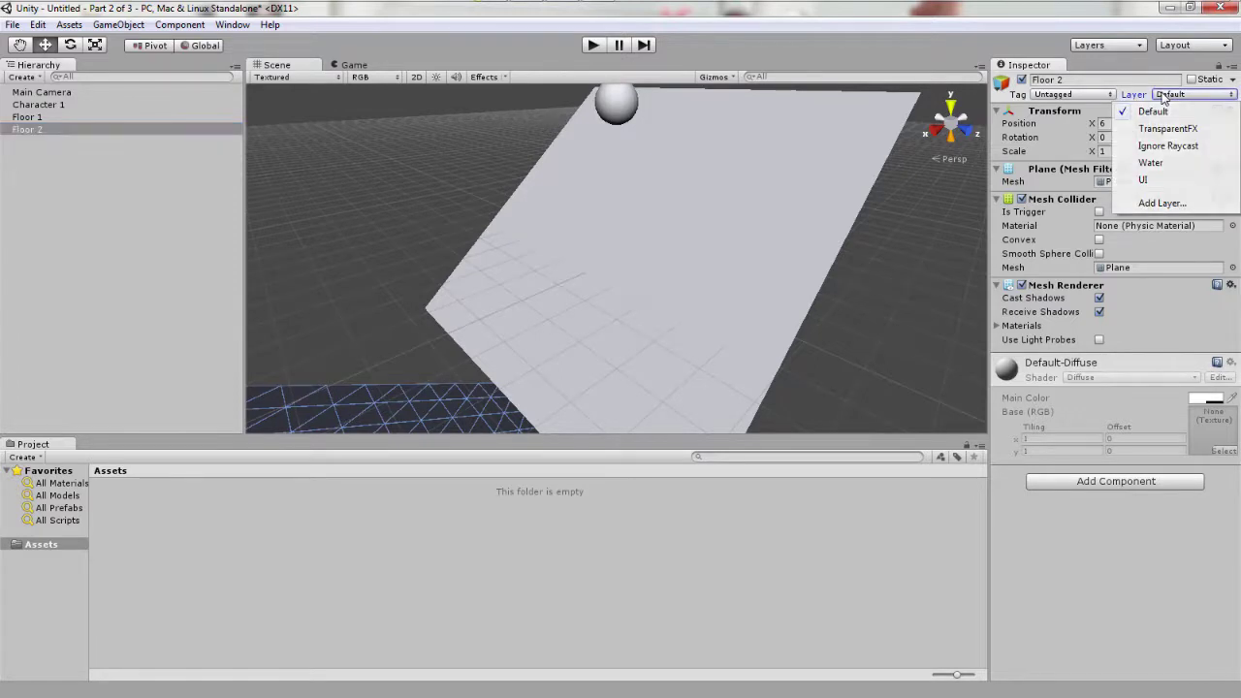
pyautogui.click(1139, 100)
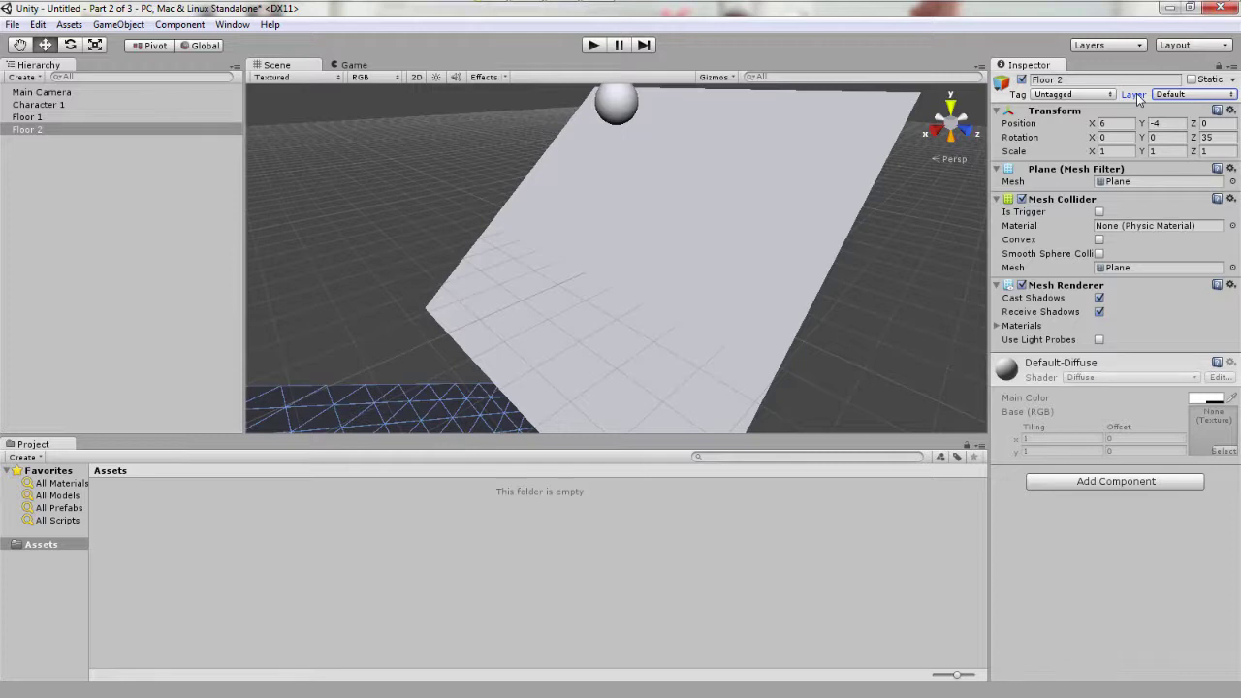
pyautogui.click(1158, 96)
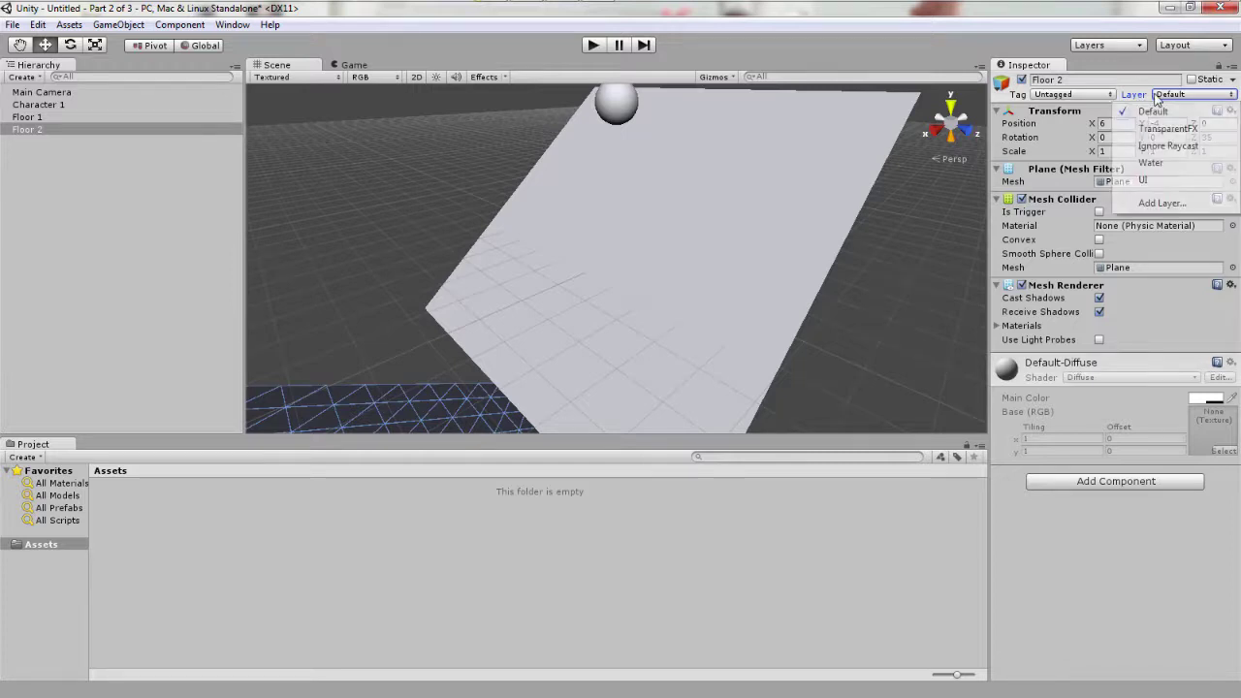
pyautogui.click(1144, 204)
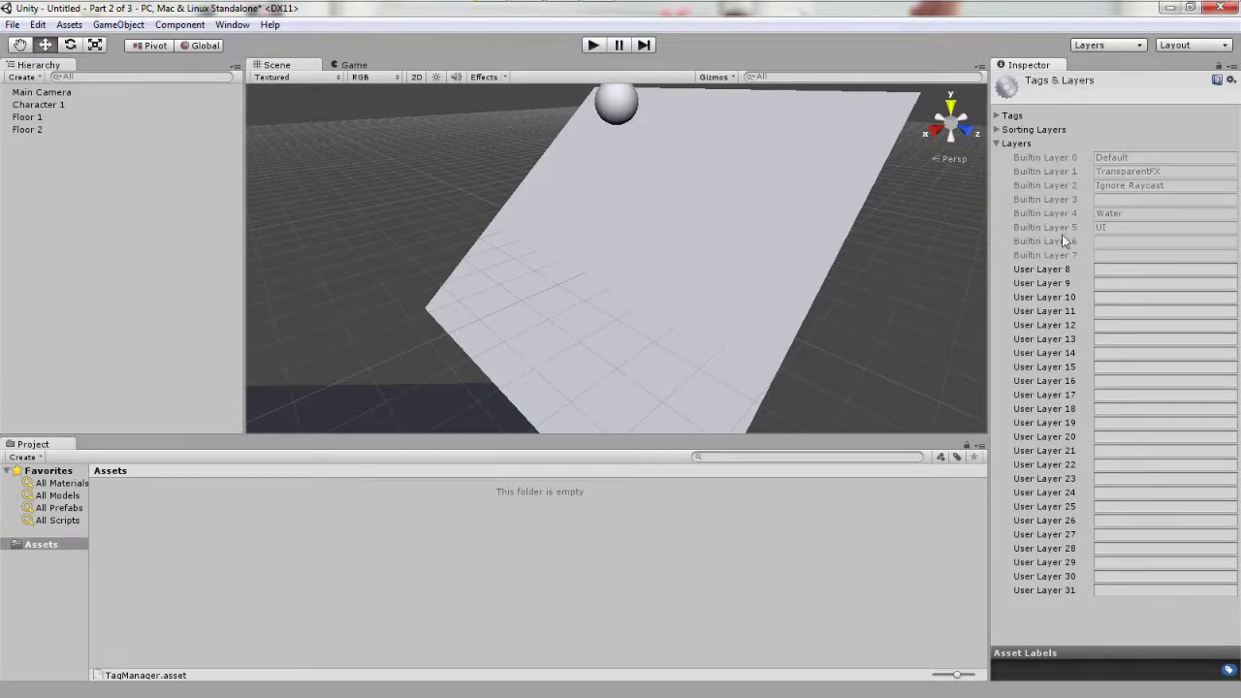
pyautogui.click(1096, 268)
pyautogui.write('Layer 1')
# Assign Floor 2 to Layer 1, then start and stop Play mode to test.
pyautogui.click(28, 132)
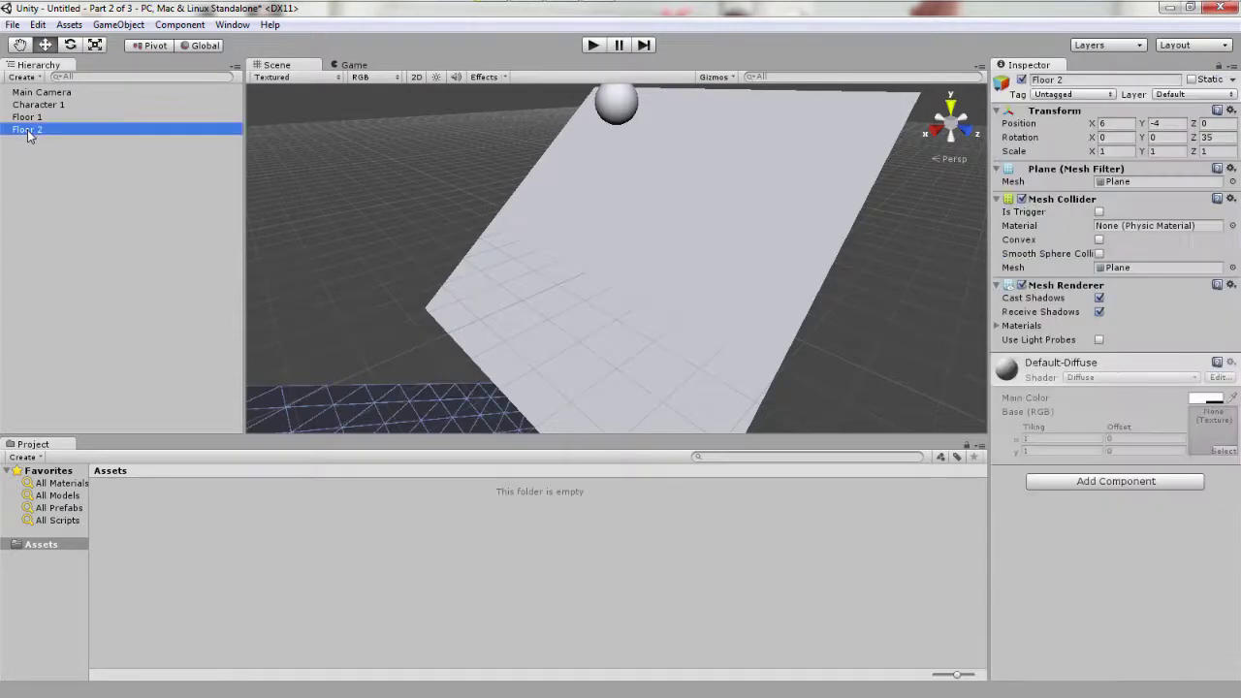
pyautogui.click(1205, 95)
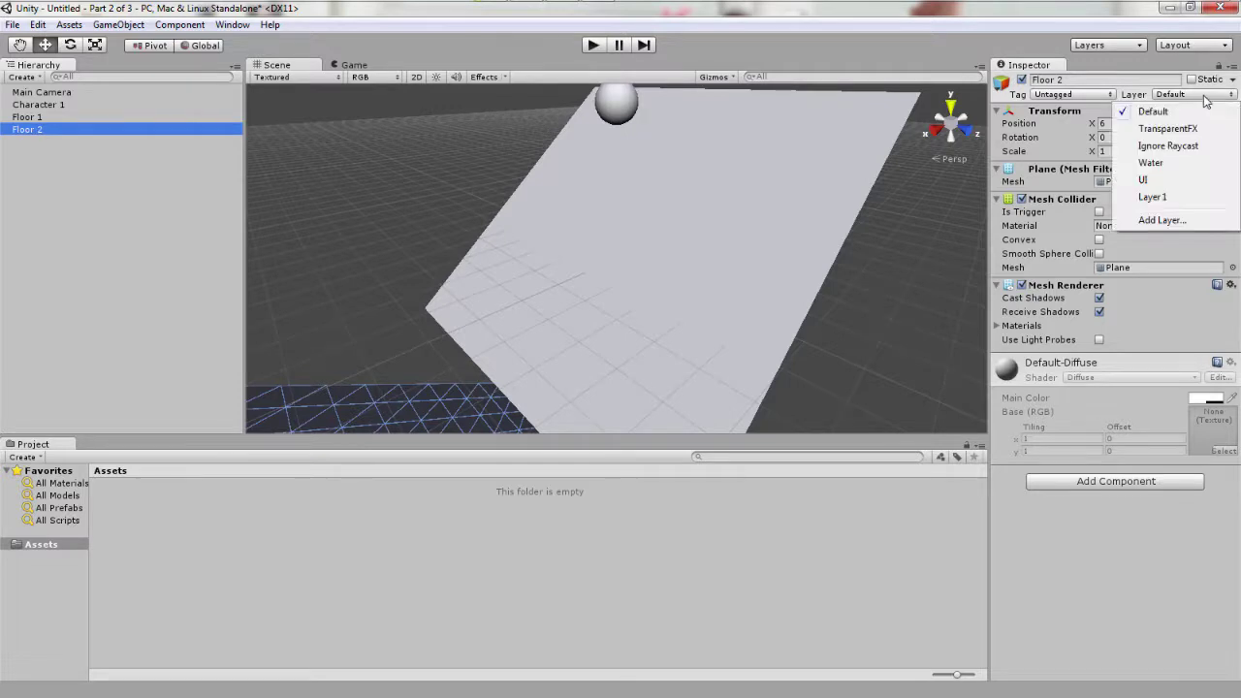
pyautogui.click(1154, 196)
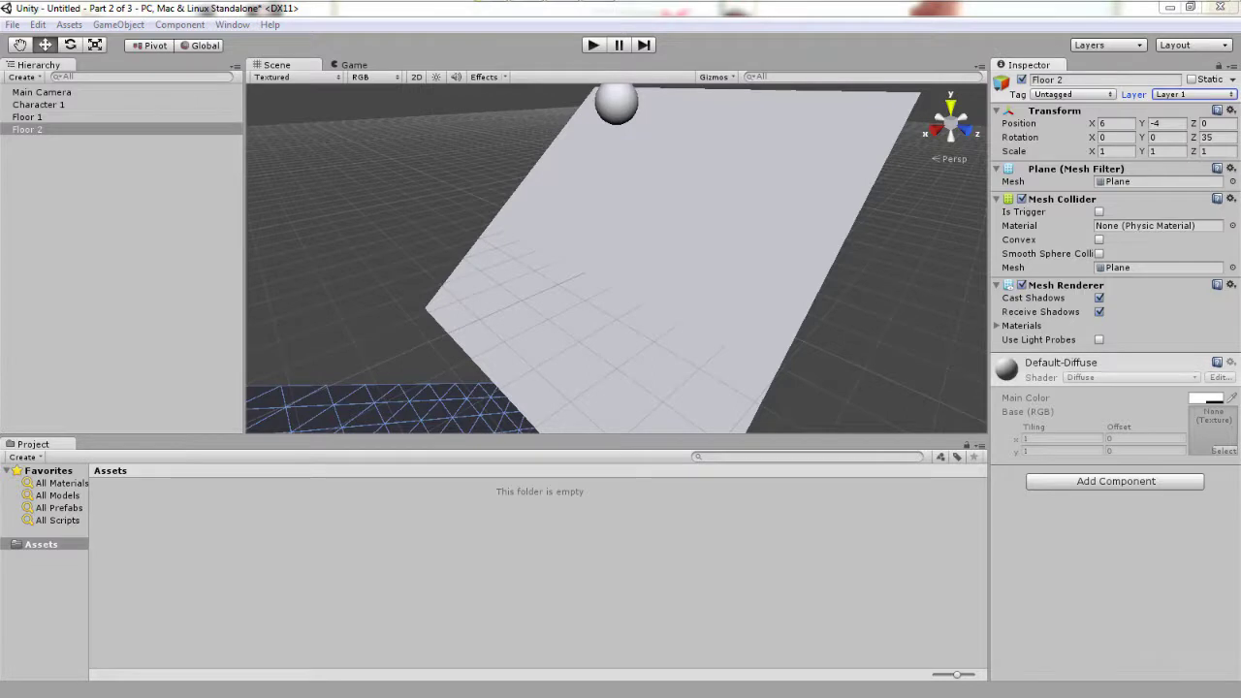
pyautogui.click(594, 50)
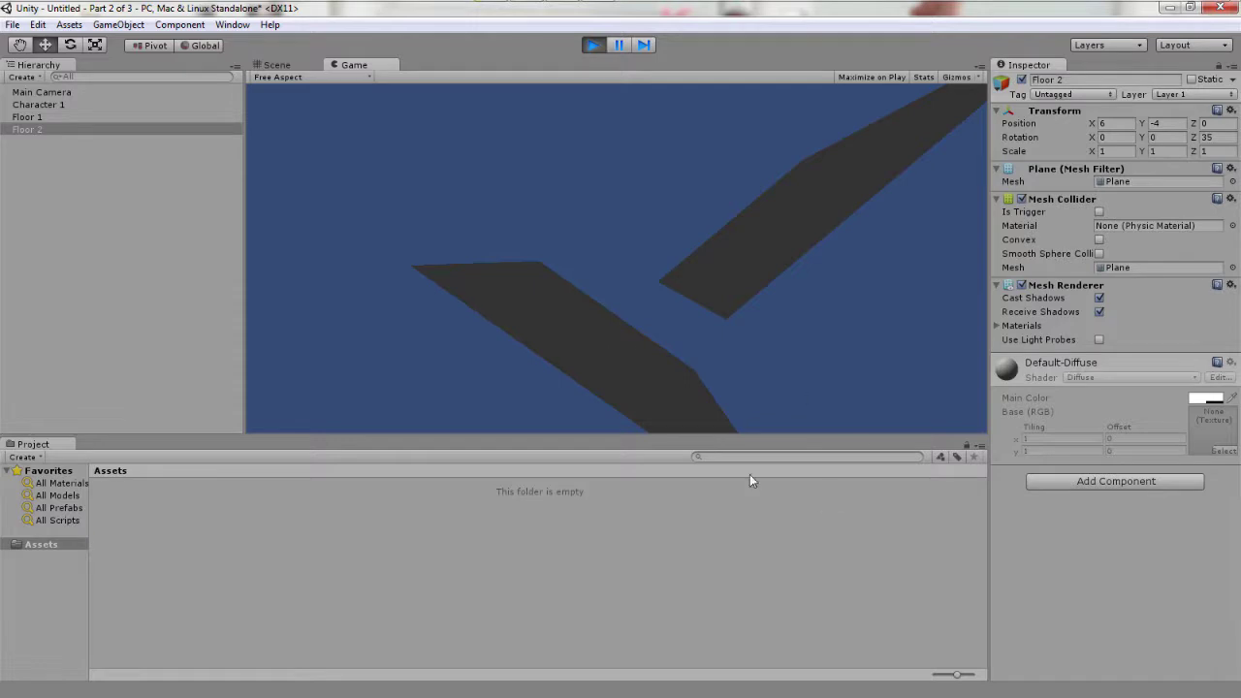
pyautogui.click(593, 46)
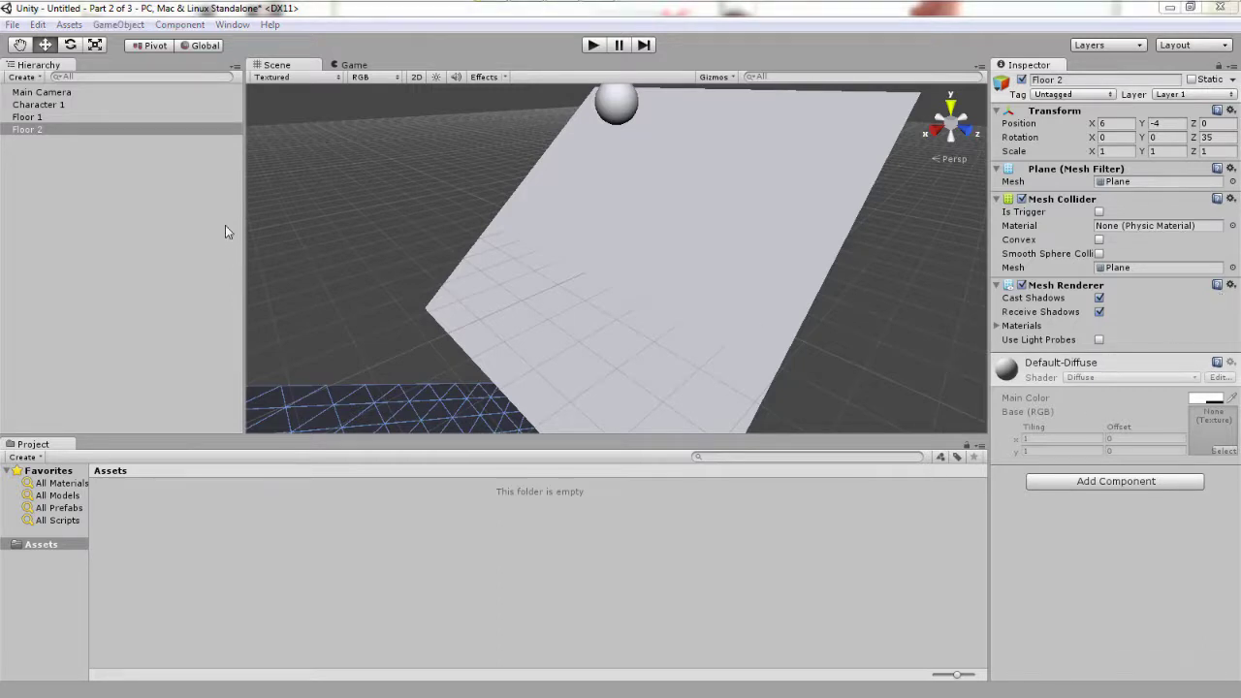
# Open Edit > Project Settings > Physics to show the Layer Collision Matrix.
pyautogui.click(39, 25)
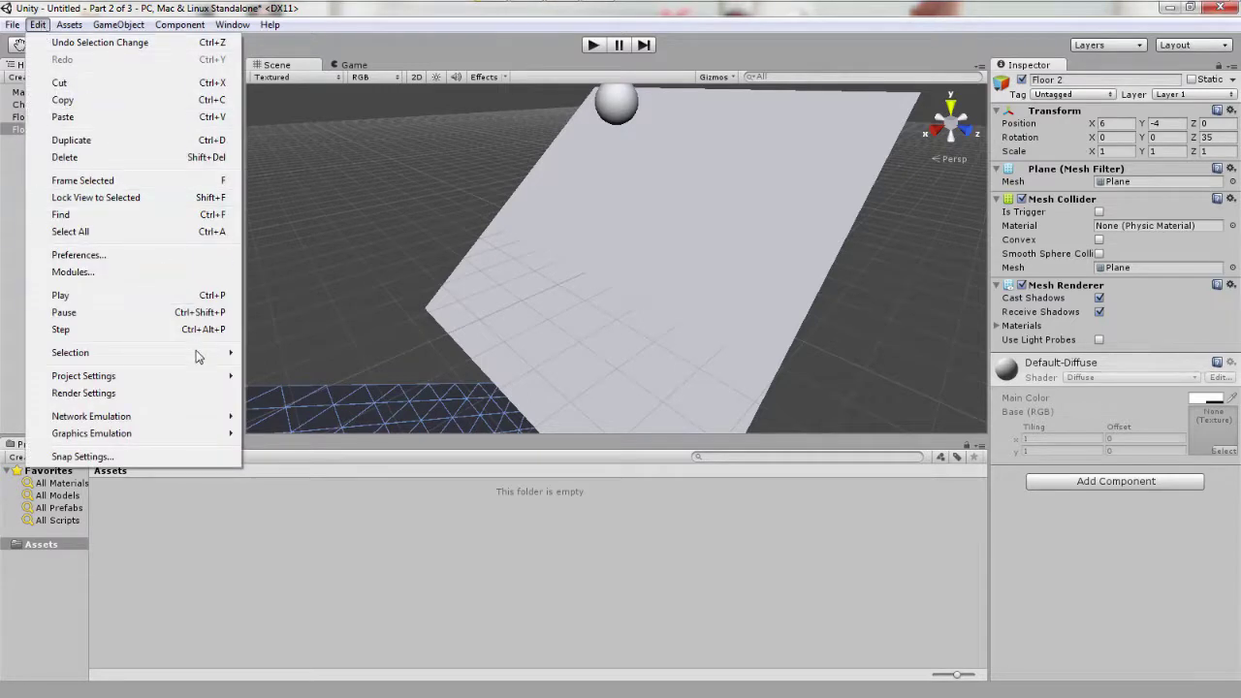
pyautogui.moveTo(208, 381)
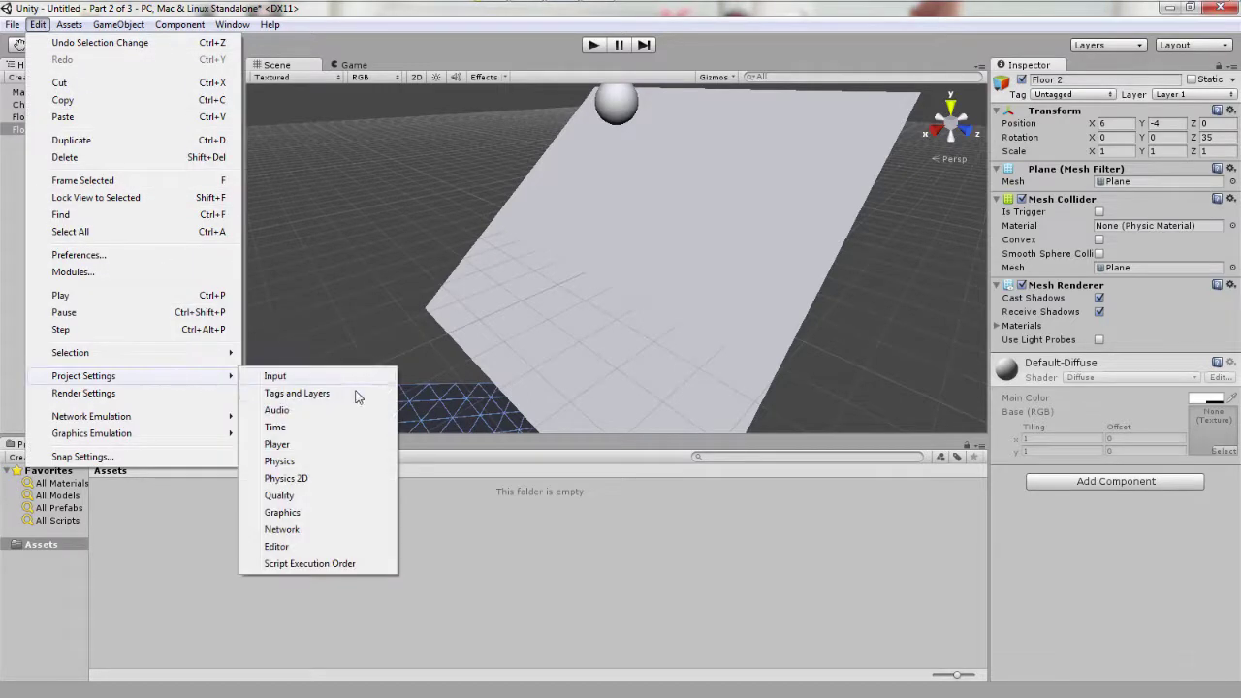
pyautogui.click(350, 464)
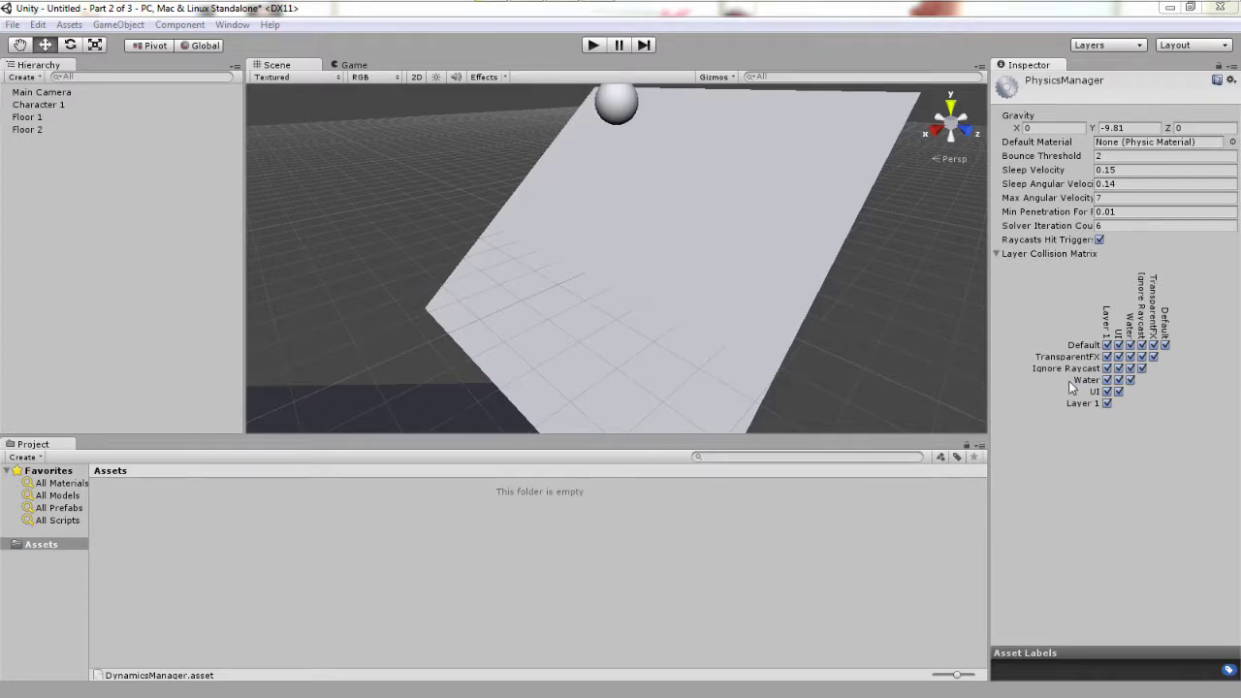
# Uncheck the Default × Layer 1 collision box and run the scene in Play mode.
pyautogui.click(1106, 345)
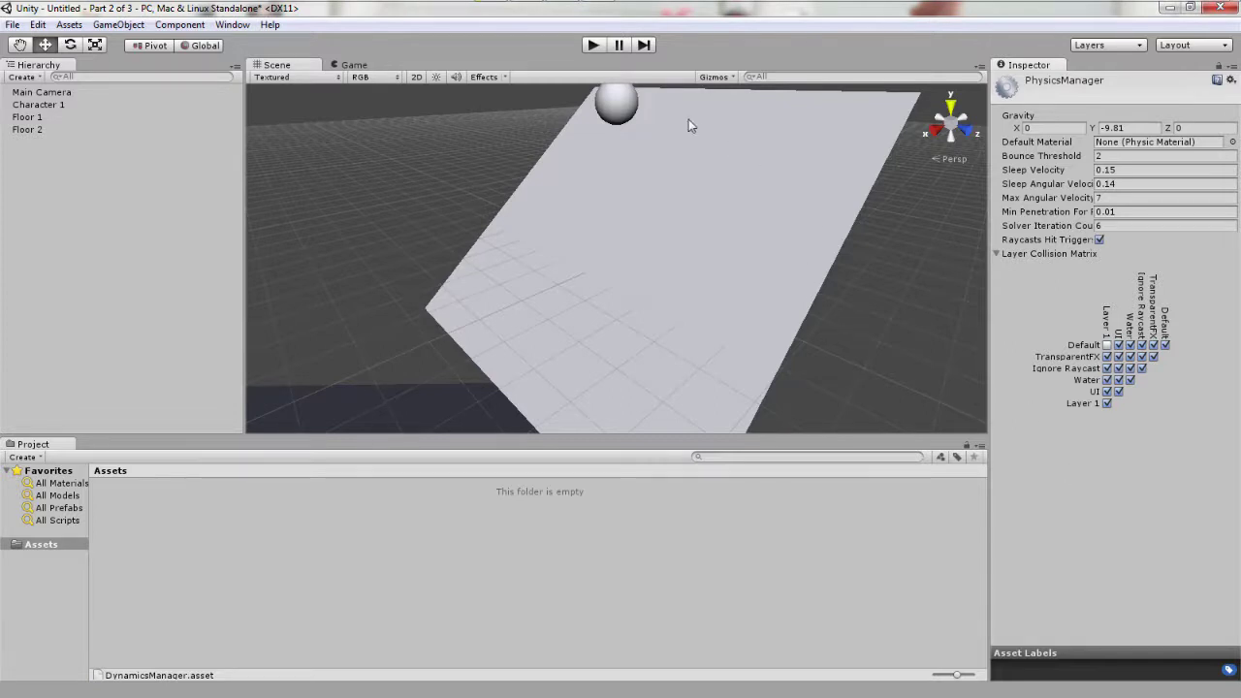
pyautogui.click(592, 46)
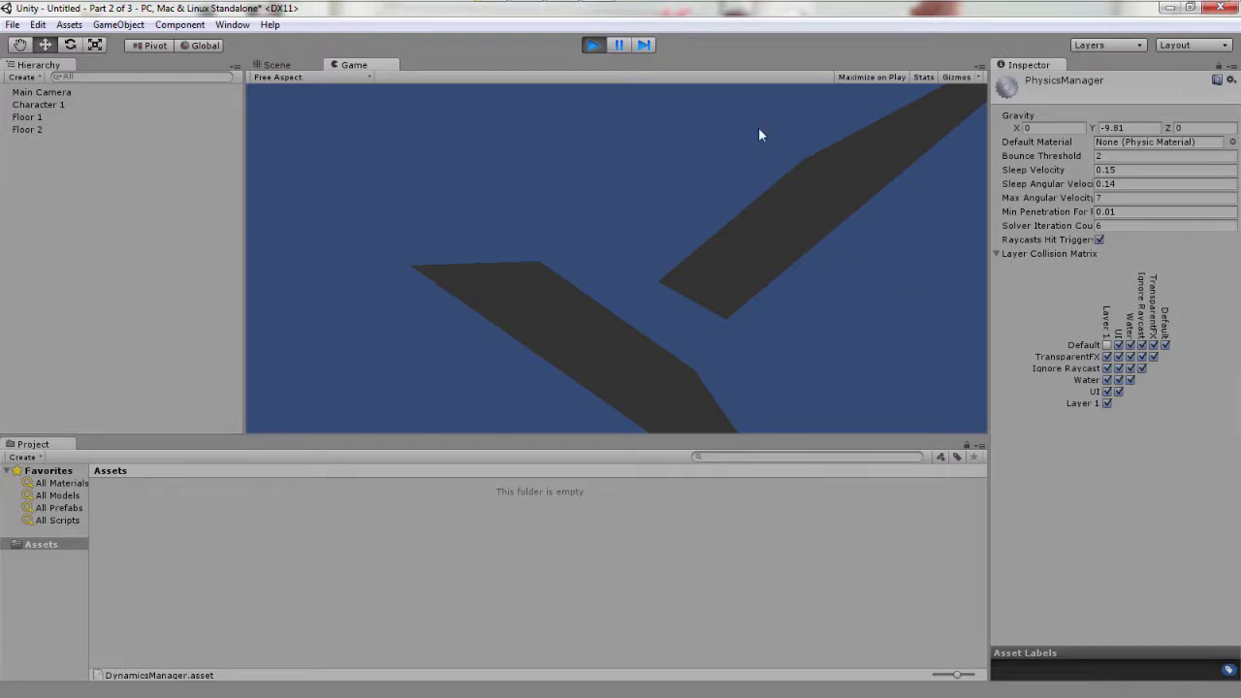
# Stop and restart play mode three times to watch the sphere fall, leaving the scene playing.
pyautogui.click(594, 46)
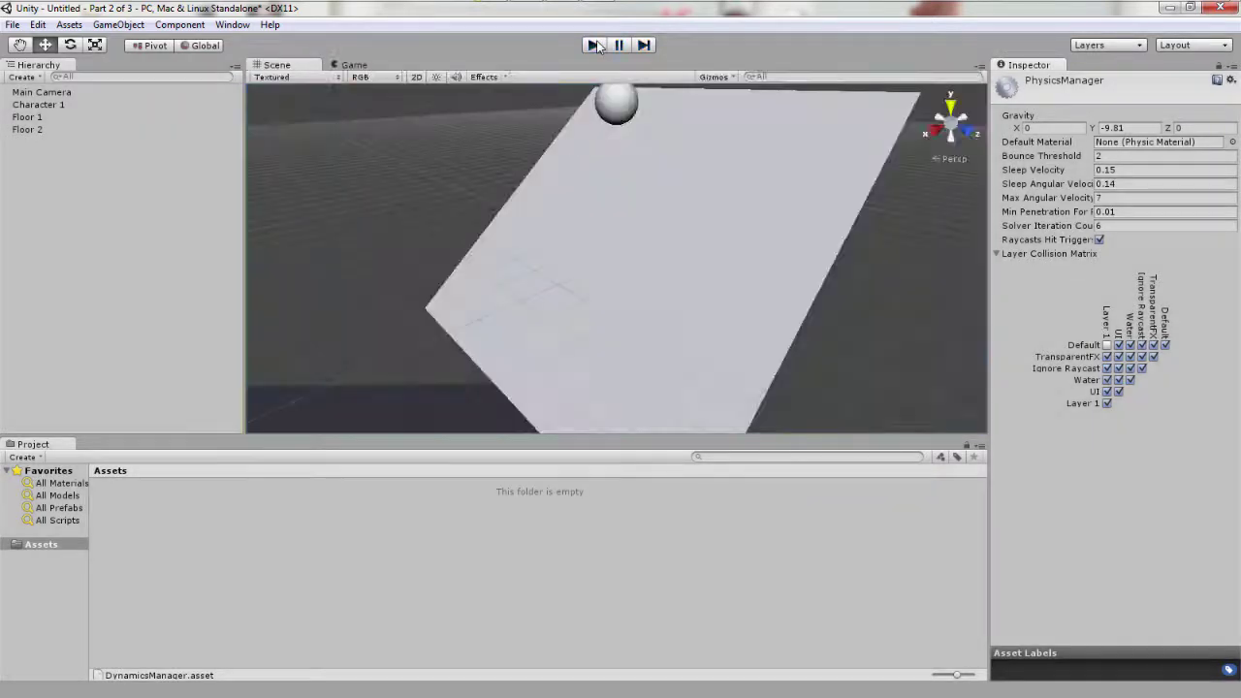
pyautogui.click(594, 46)
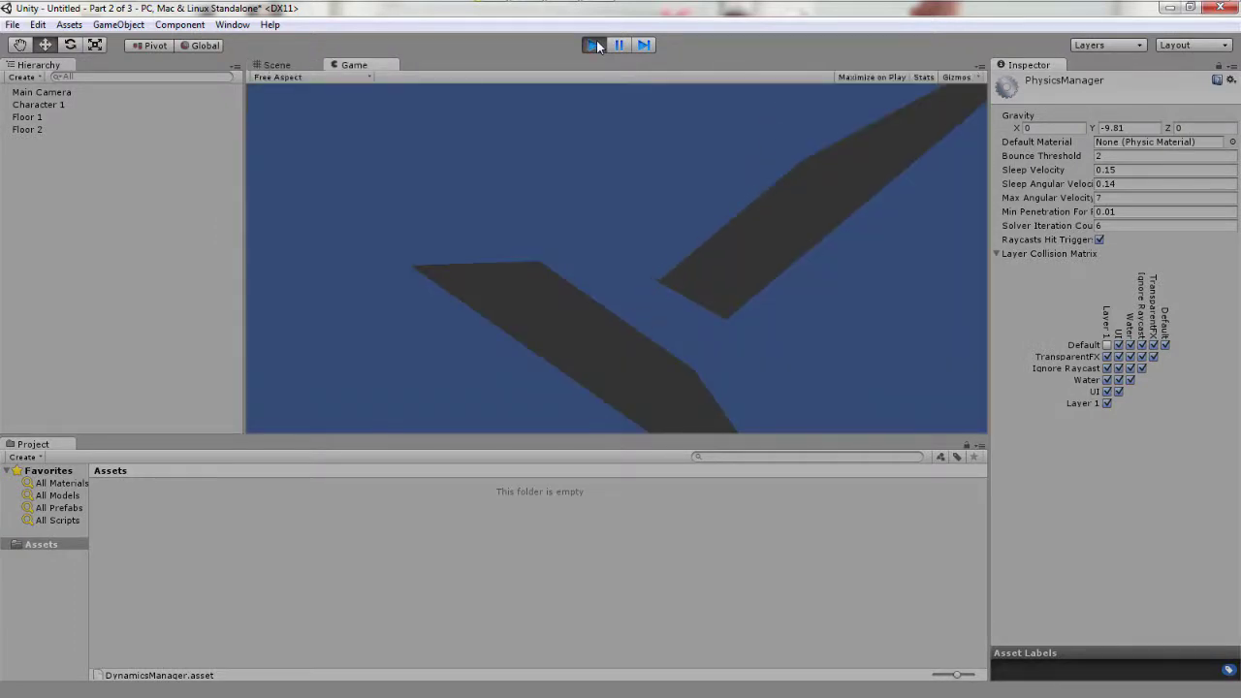
pyautogui.click(594, 45)
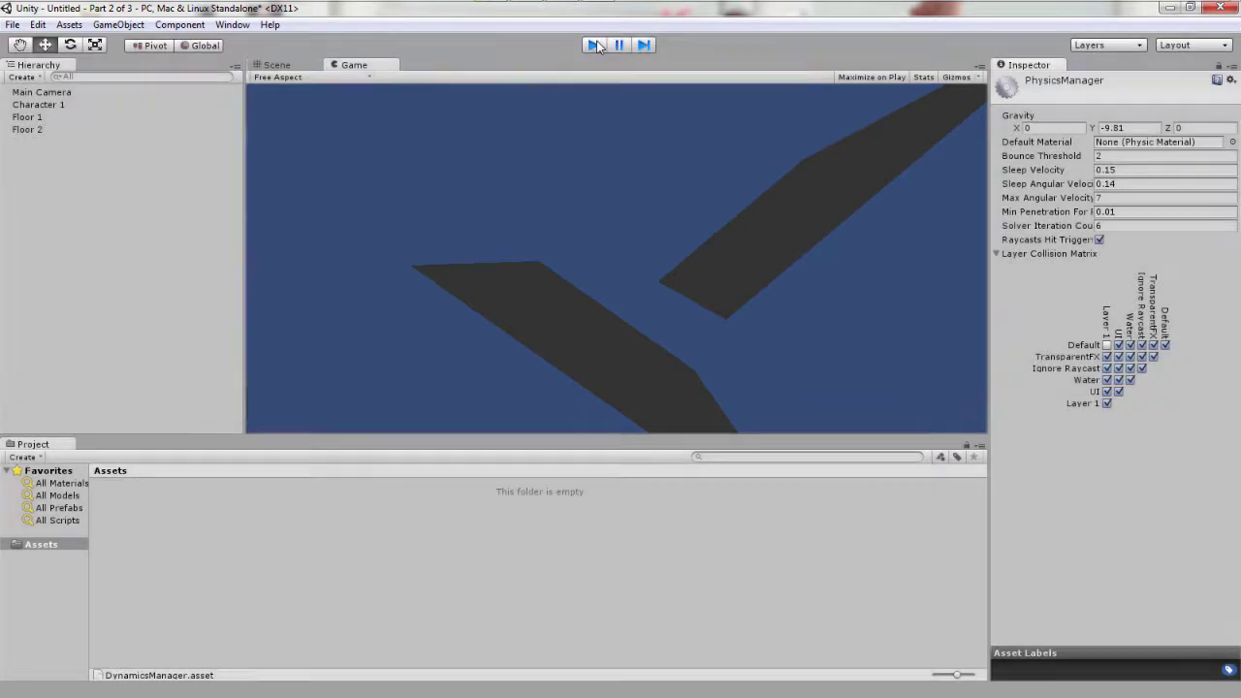
pyautogui.click(594, 44)
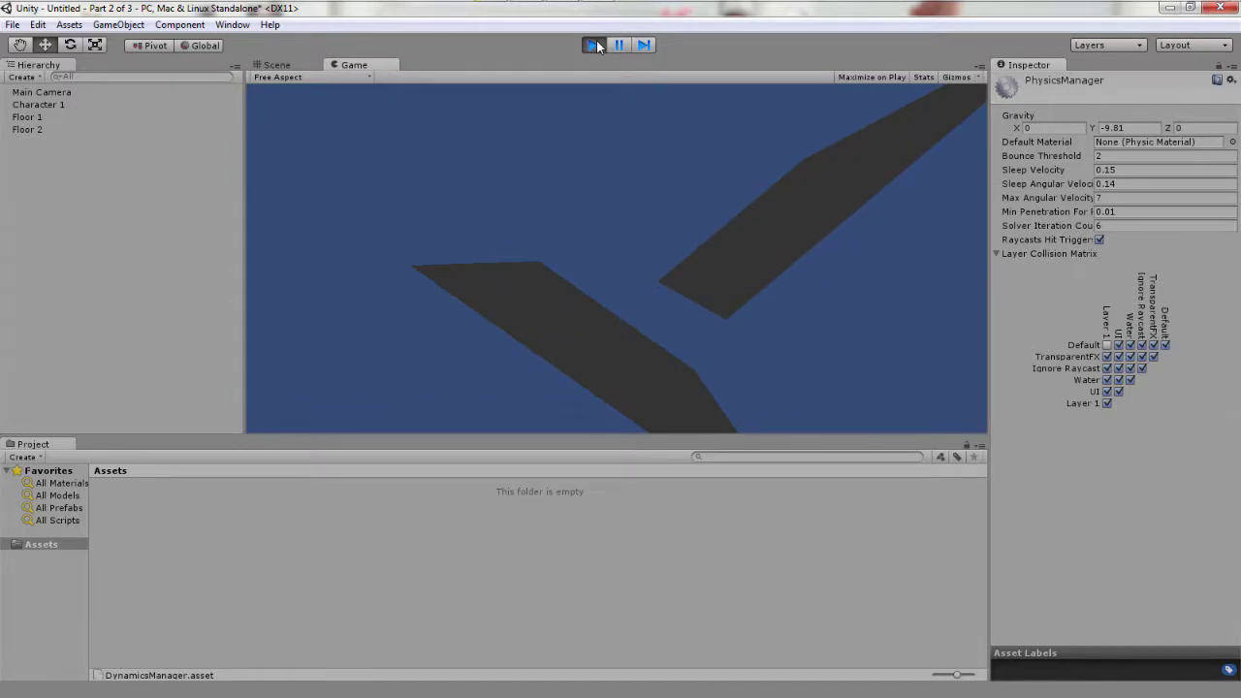
pyautogui.click(596, 44)
pyautogui.click(597, 46)
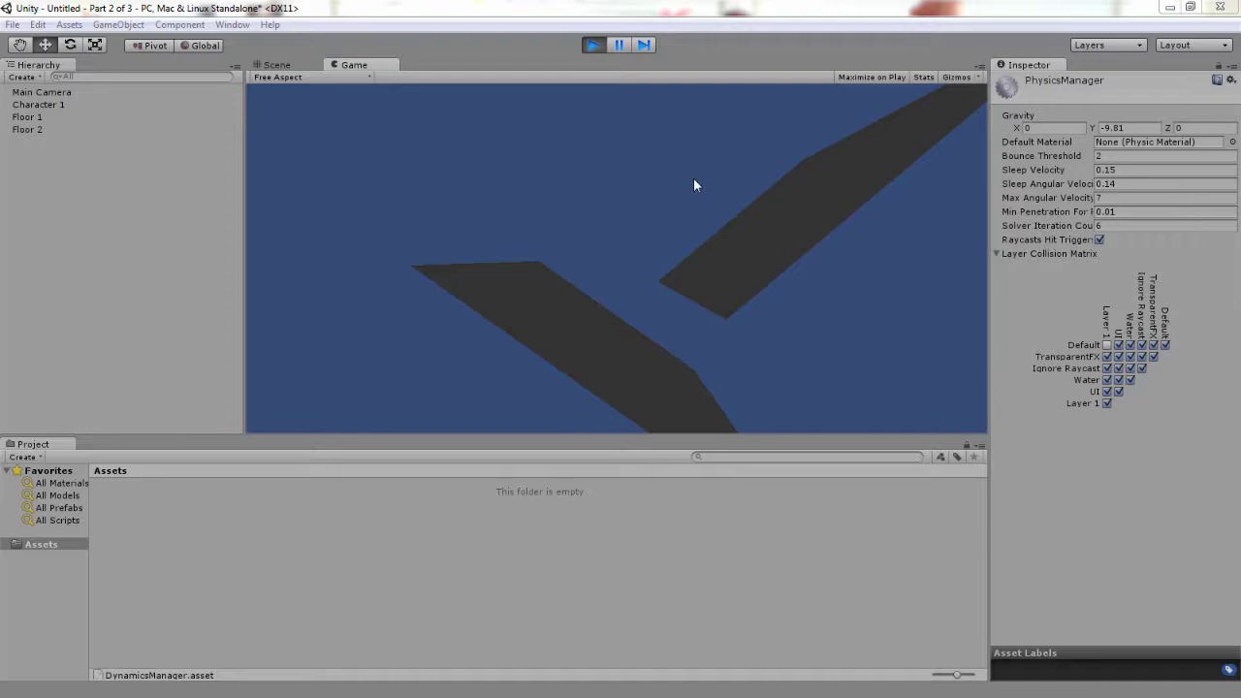
pyautogui.click(592, 48)
pyautogui.click(593, 48)
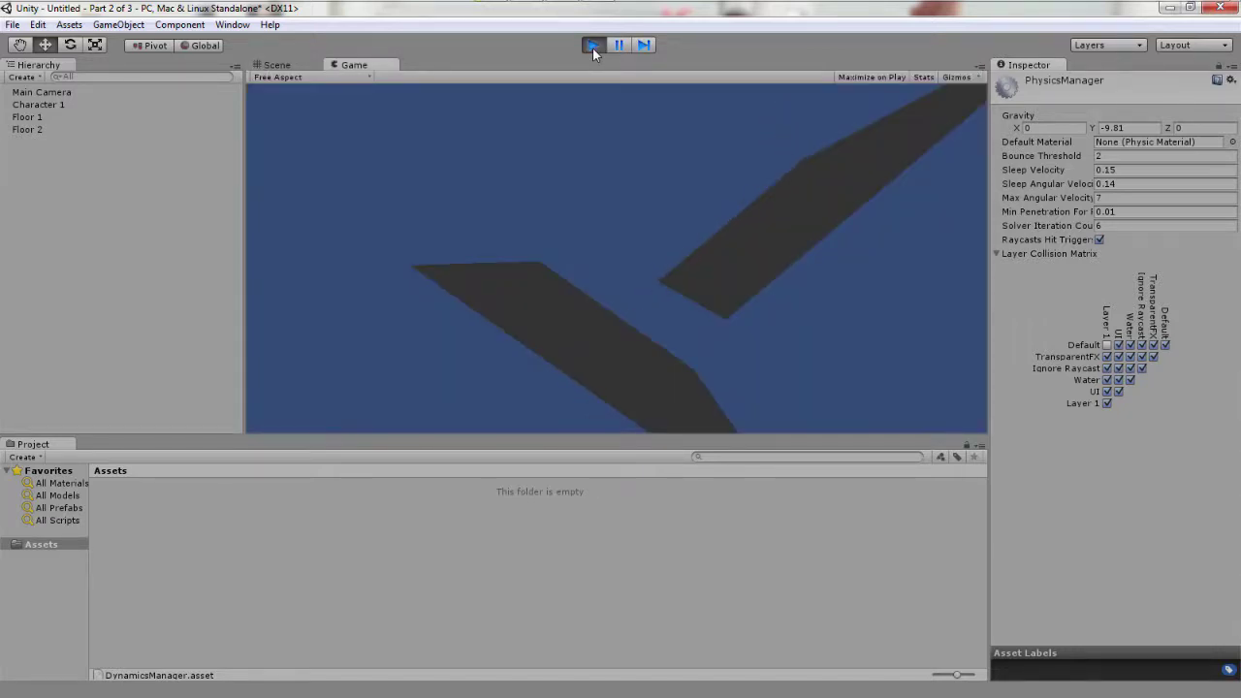
pyautogui.click(593, 48)
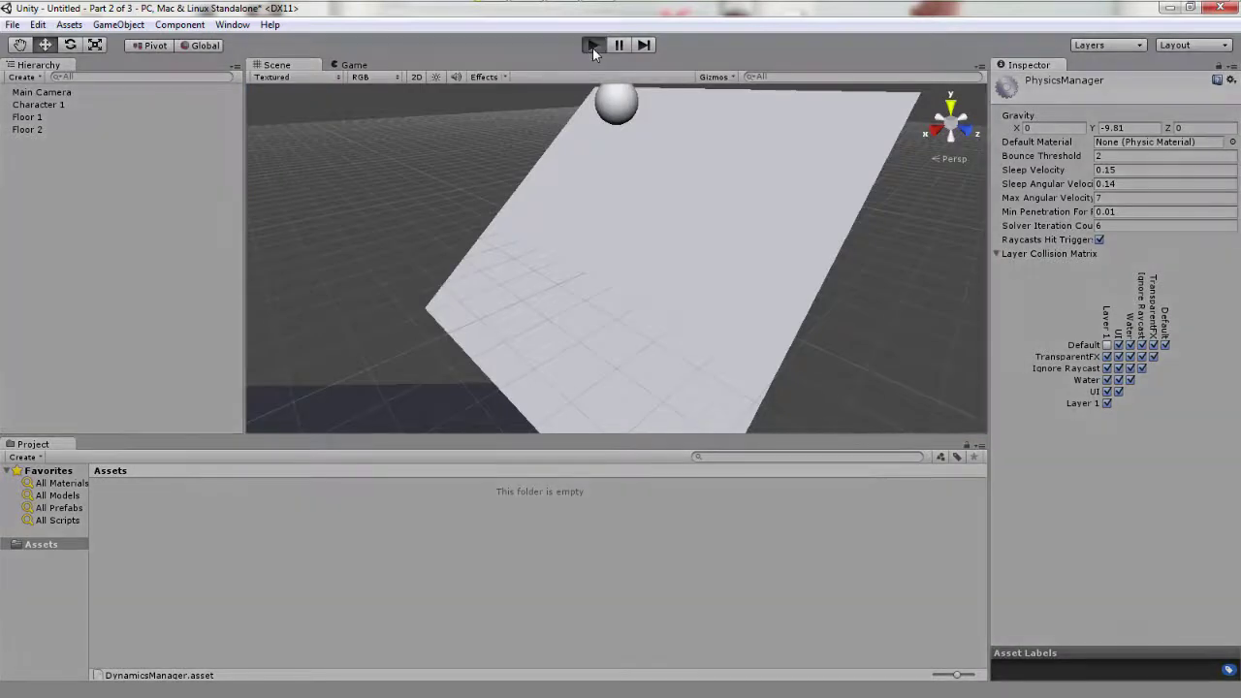
pyautogui.click(593, 47)
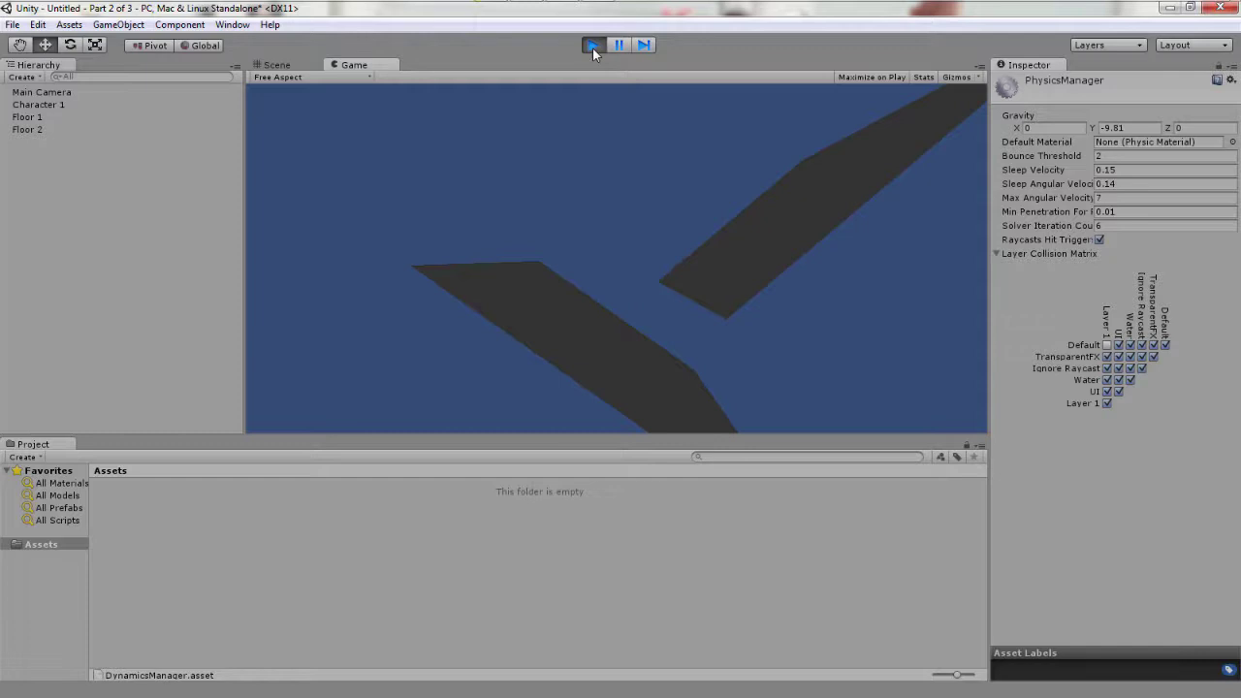
pyautogui.click(593, 48)
pyautogui.click(594, 48)
pyautogui.click(594, 48)
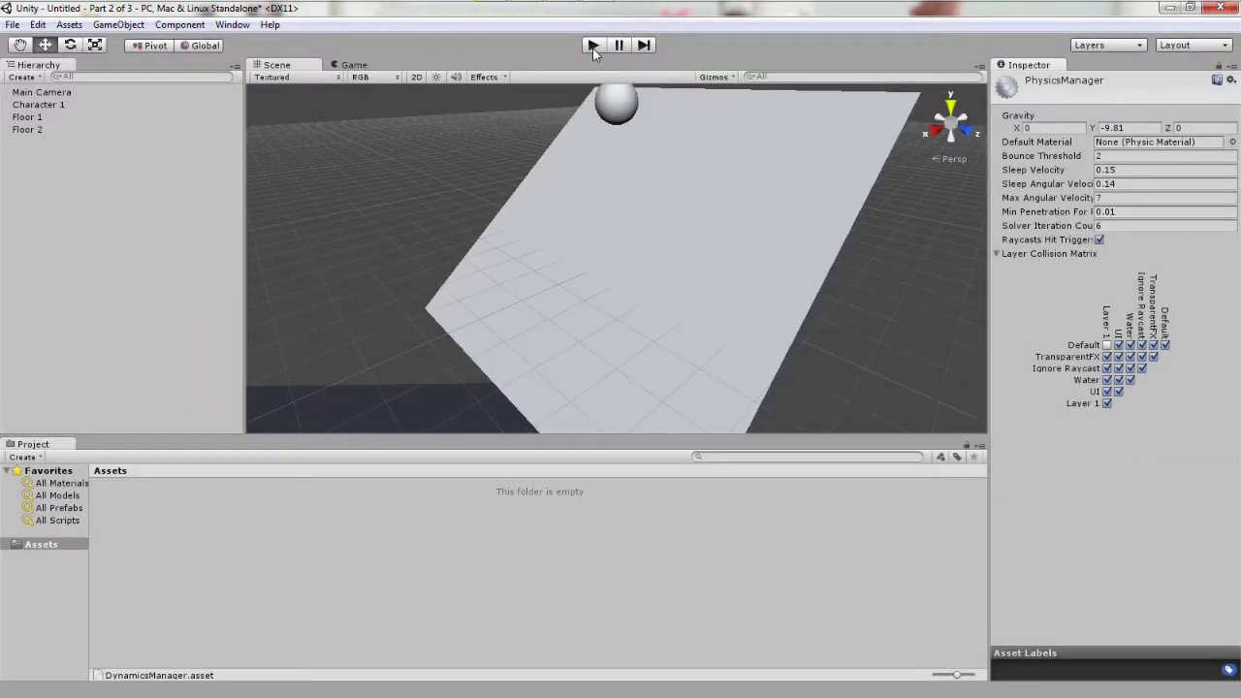
pyautogui.click(593, 46)
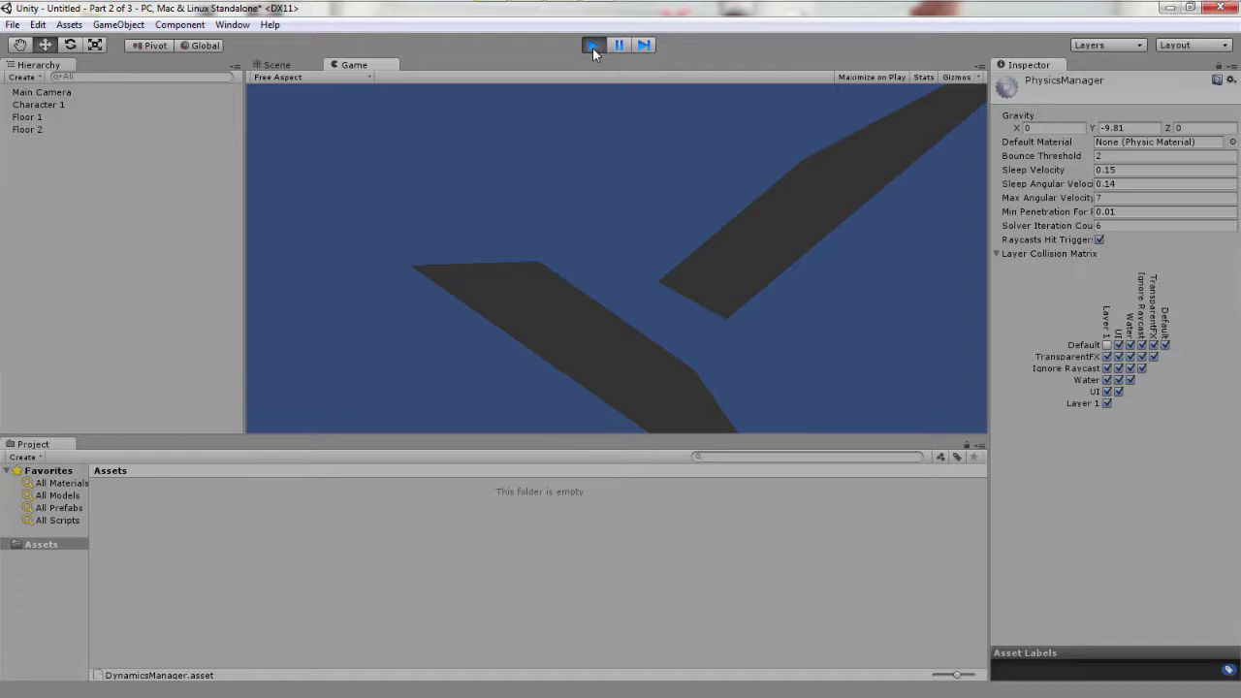
pyautogui.click(594, 49)
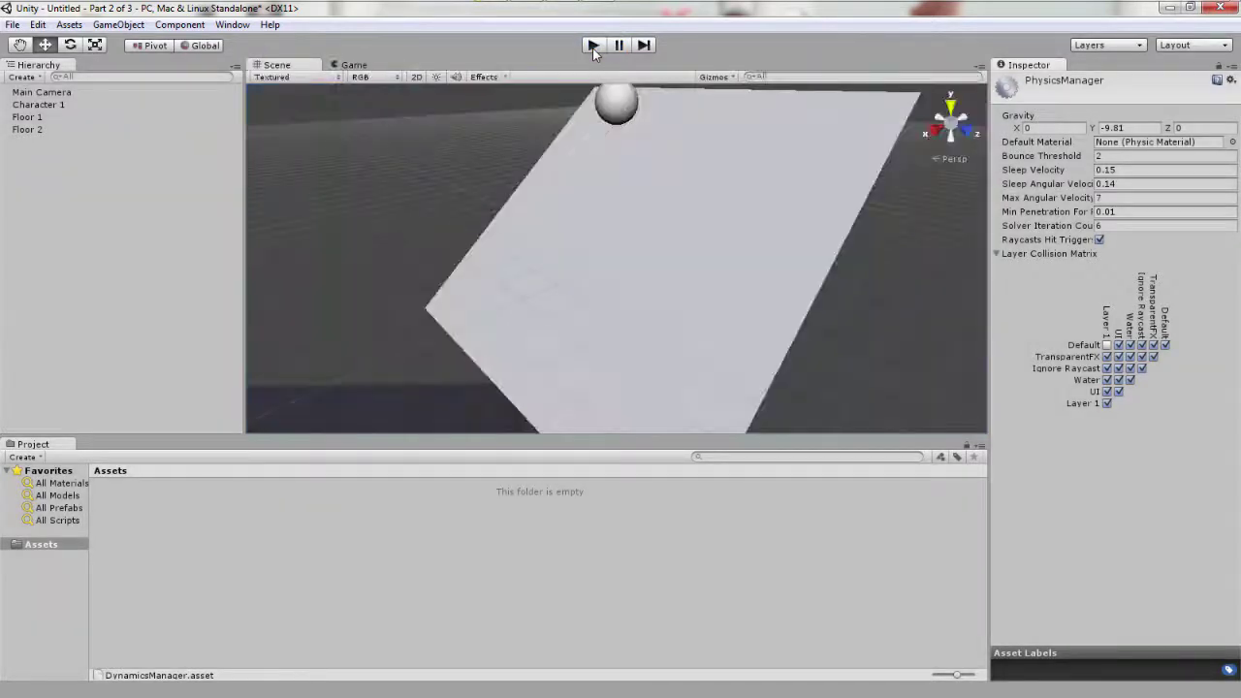
pyautogui.click(594, 46)
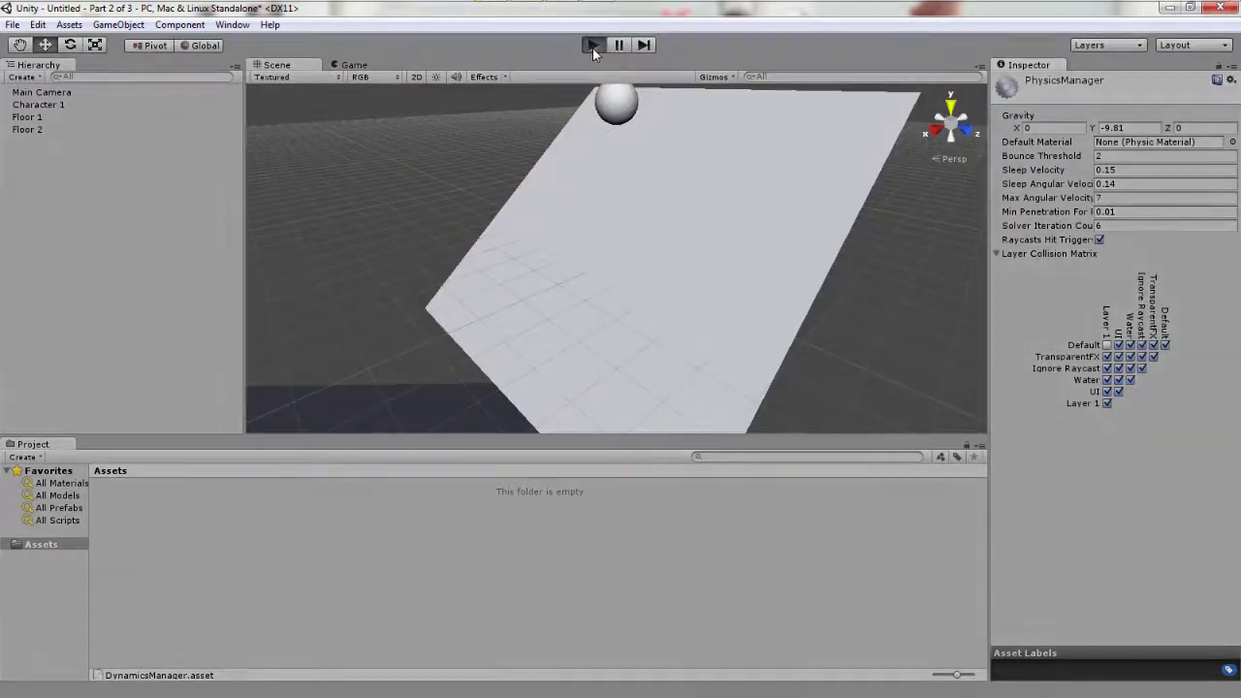